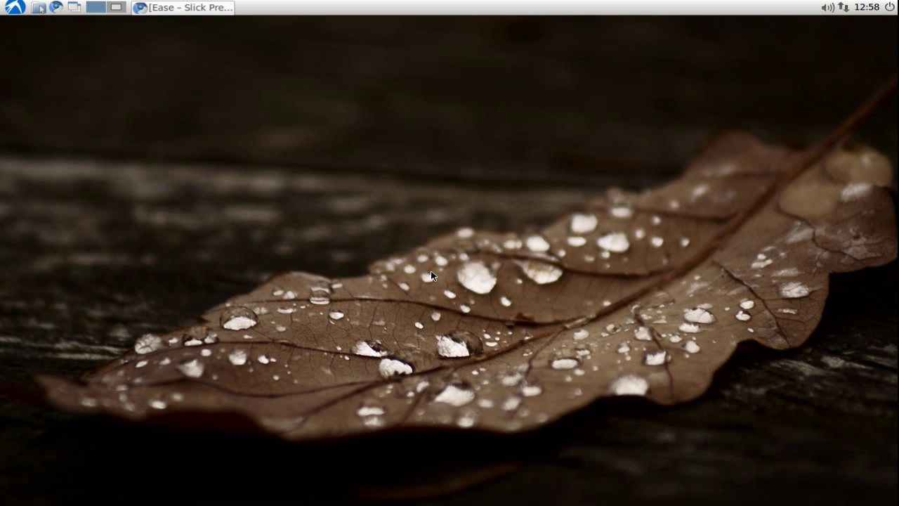
# Copy the 'sudo add-apt-repository ppa:natesm/ease' line from the Ease article in Chromium.
pyautogui.click(211, 8)
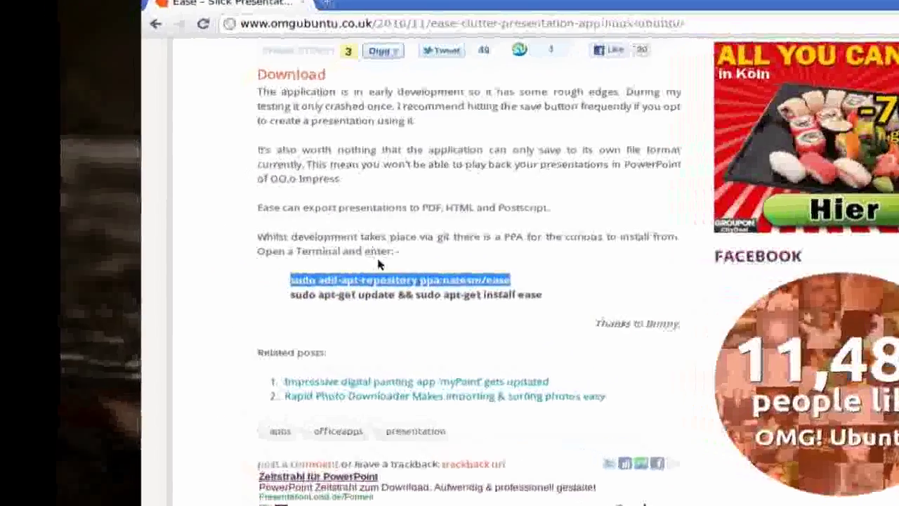
pyautogui.click(379, 264)
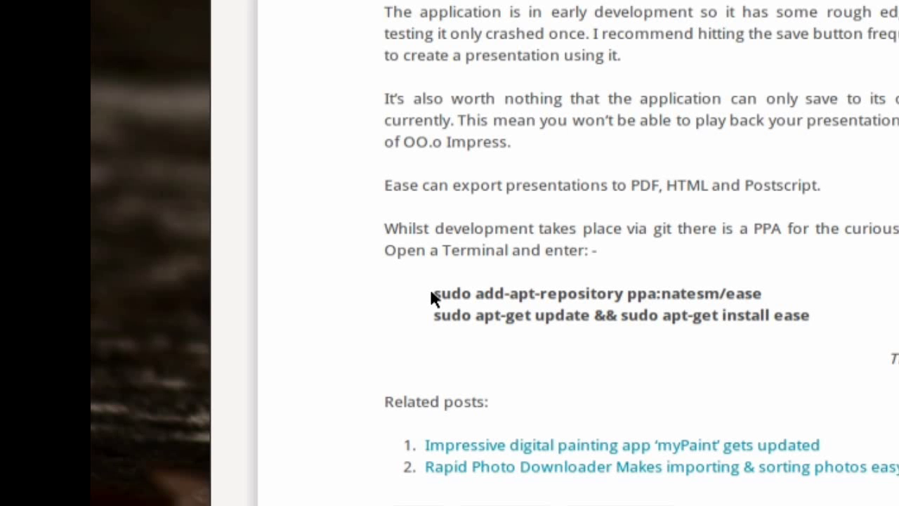
pyautogui.moveTo(437, 293)
pyautogui.mouseDown()
pyautogui.moveTo(778, 296)
pyautogui.moveTo(431, 297)
pyautogui.mouseUp()
pyautogui.rightClick(467, 290)
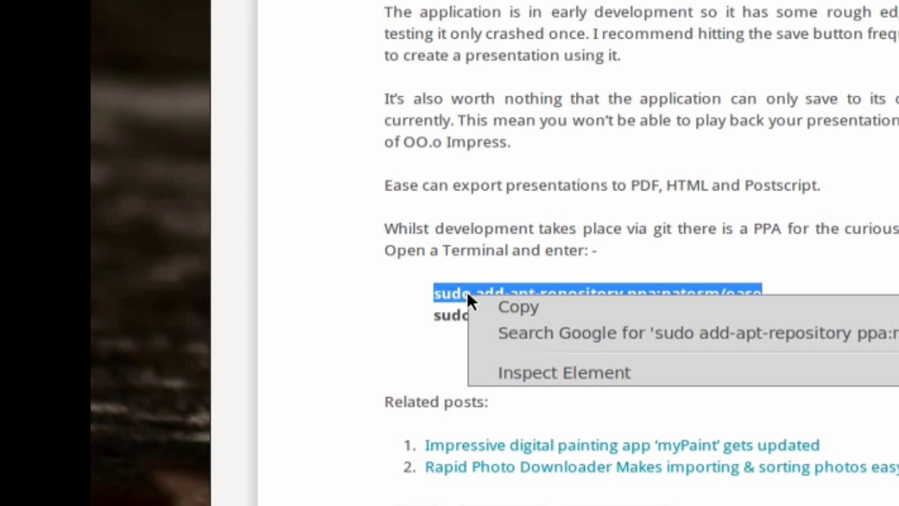
pyautogui.click(497, 306)
pyautogui.click(16, 9)
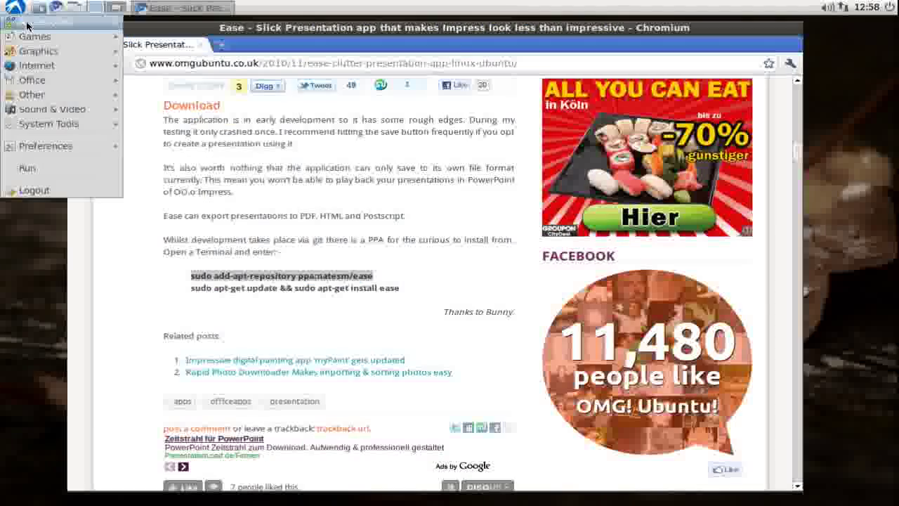
pyautogui.moveTo(36, 26)
pyautogui.click(166, 65)
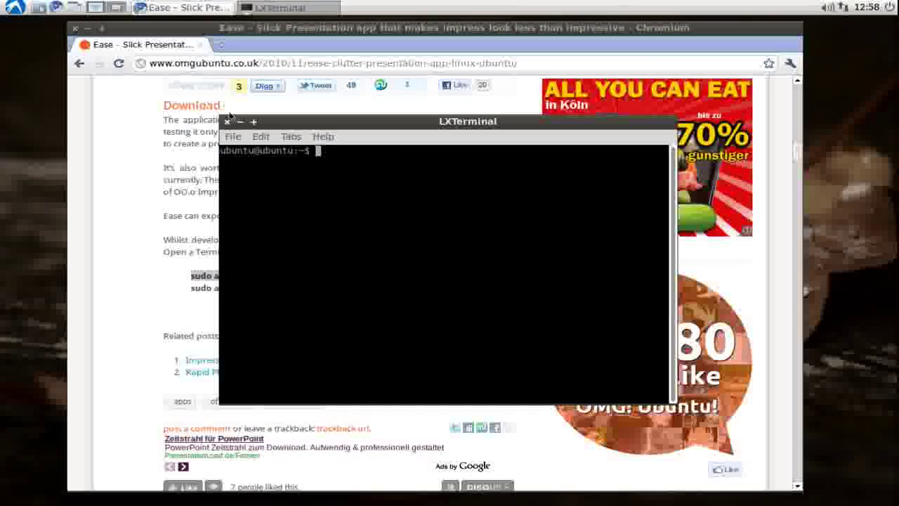
pyautogui.click(258, 137)
pyautogui.click(277, 165)
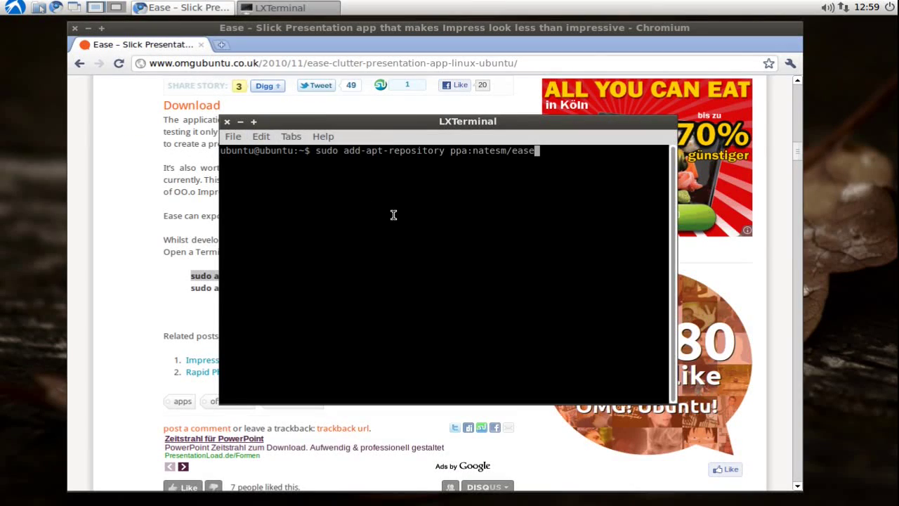
pyautogui.click(227, 123)
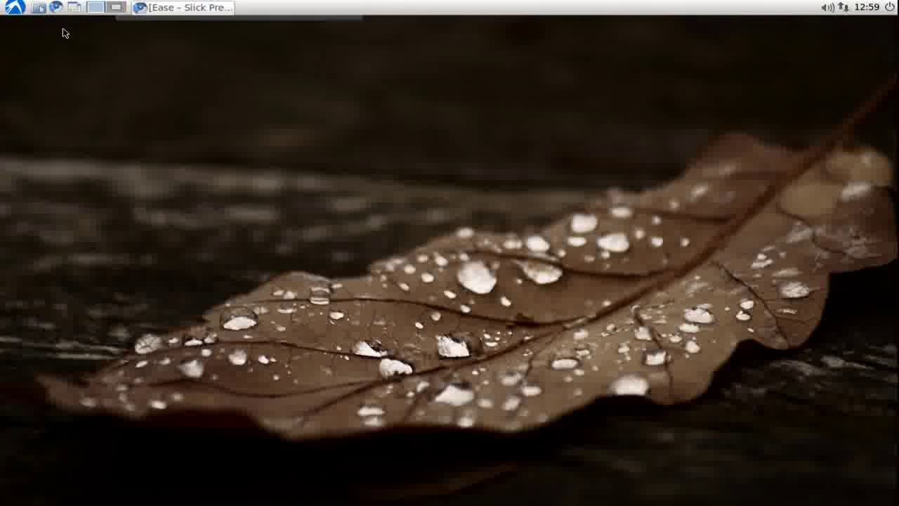
# Minimize Chromium and launch Synaptic Package Manager from the applications menu.
pyautogui.click(87, 28)
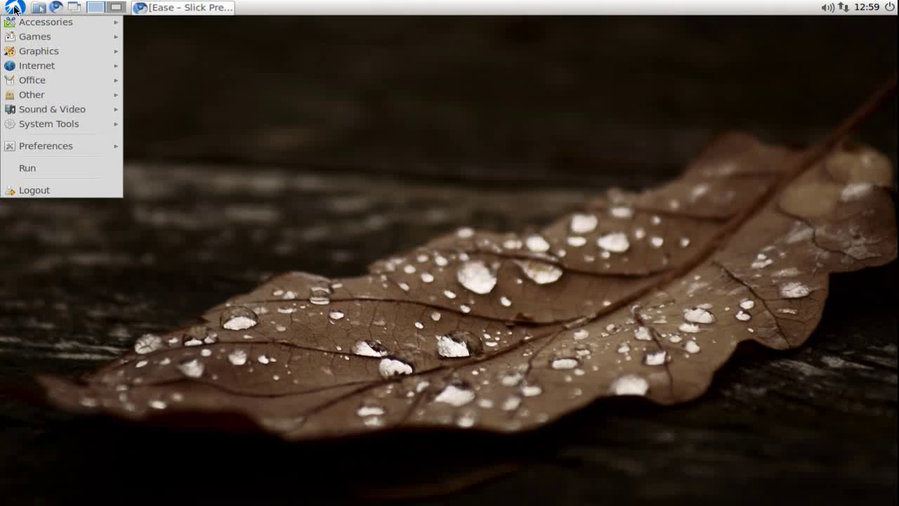
pyautogui.click(18, 10)
pyautogui.moveTo(74, 148)
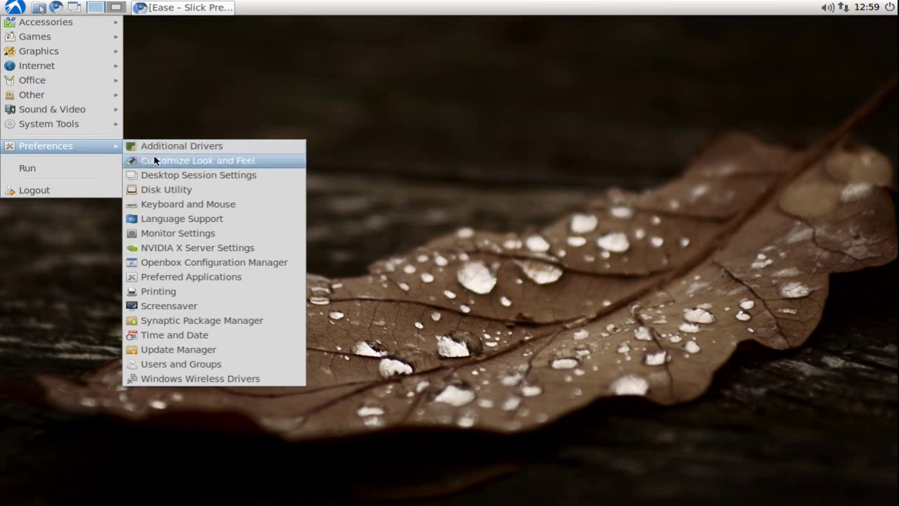
pyautogui.click(218, 320)
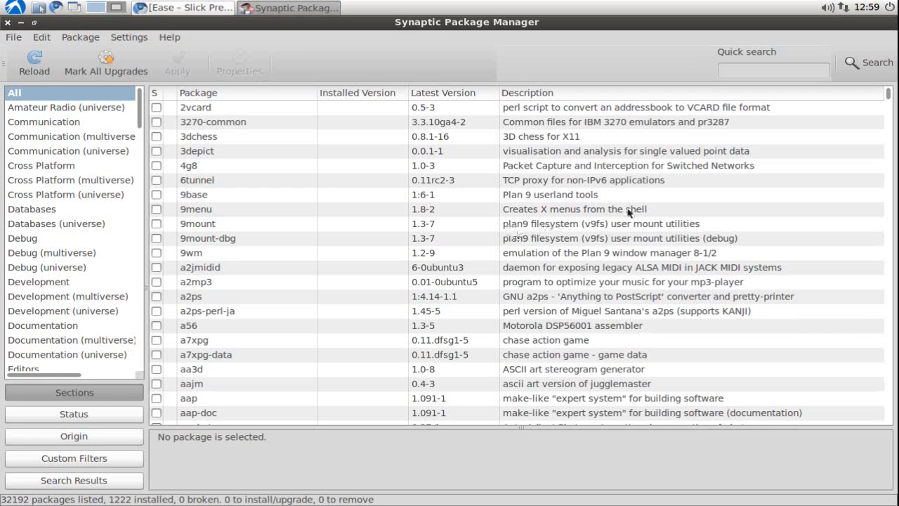
# Search Synaptic's packages for 'ease' and scroll to the ease package row.
pyautogui.click(870, 63)
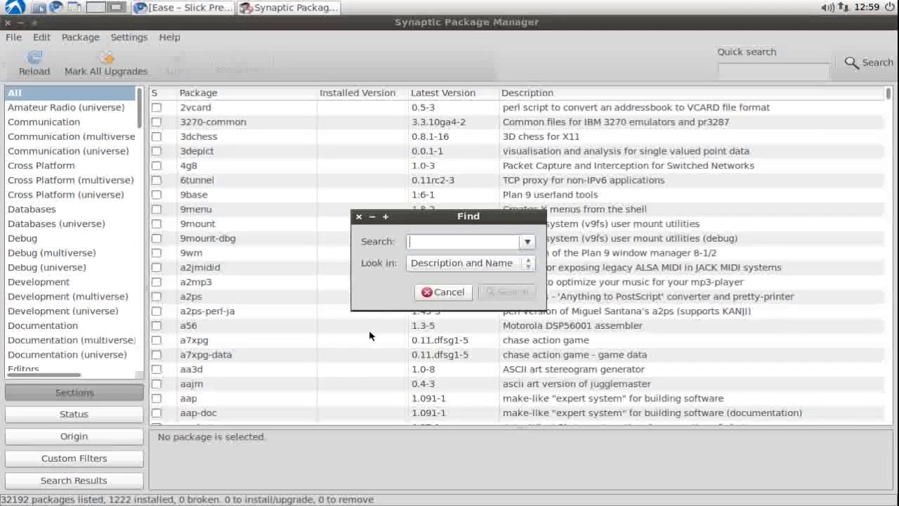
pyautogui.write('emacs')
pyautogui.press('Return')
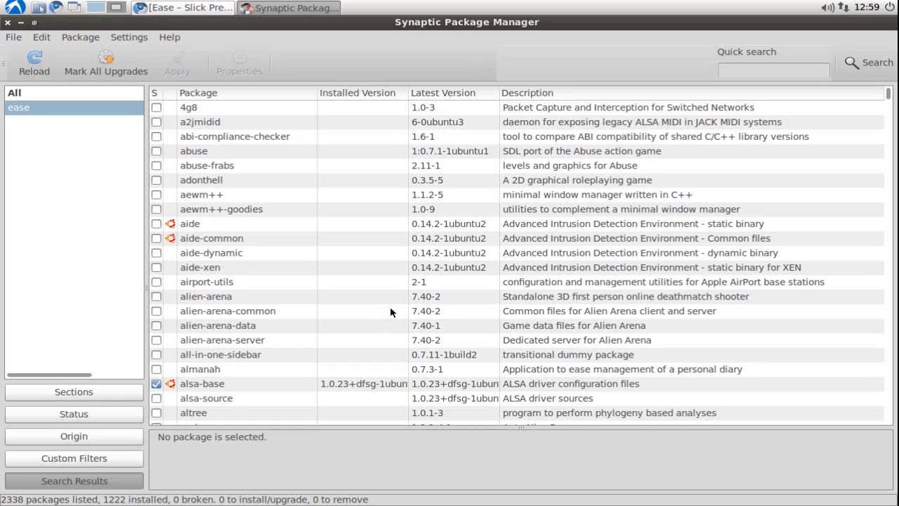
pyautogui.scroll(-12, 391, 308)
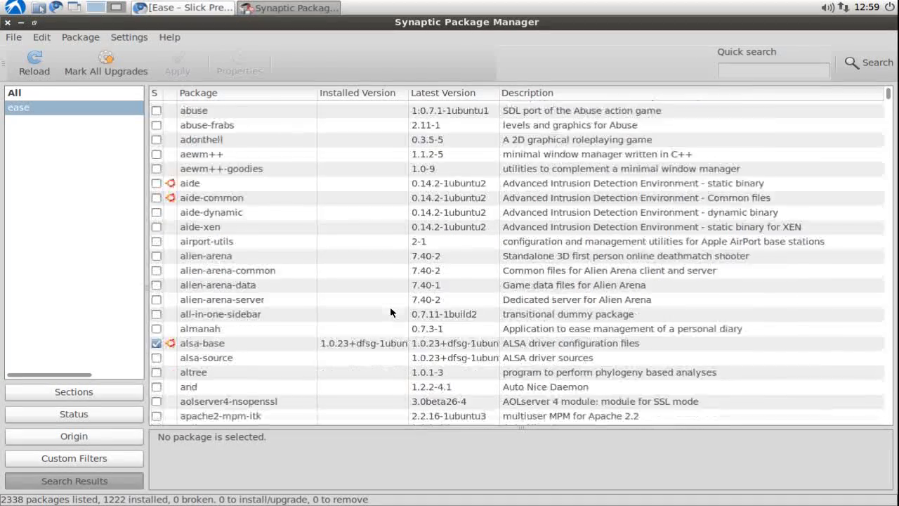
pyautogui.scroll(-15, 390, 312)
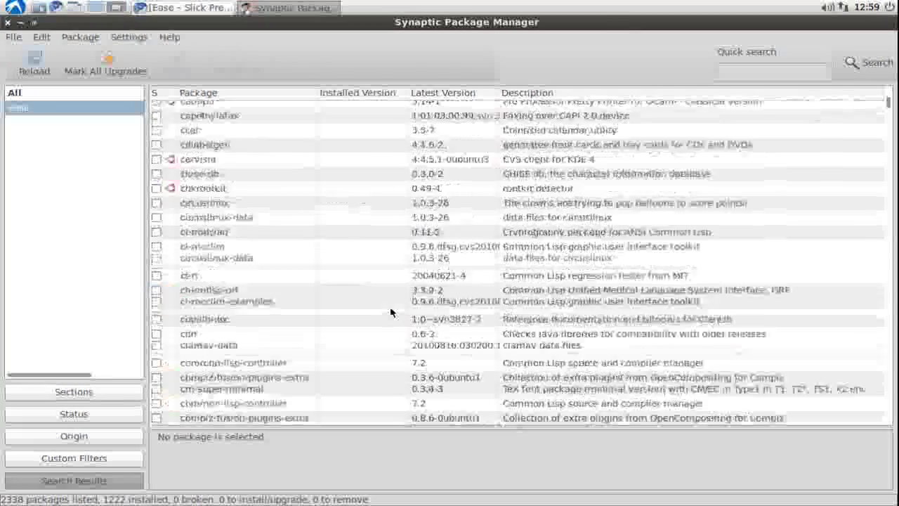
pyautogui.scroll(-18, 390, 313)
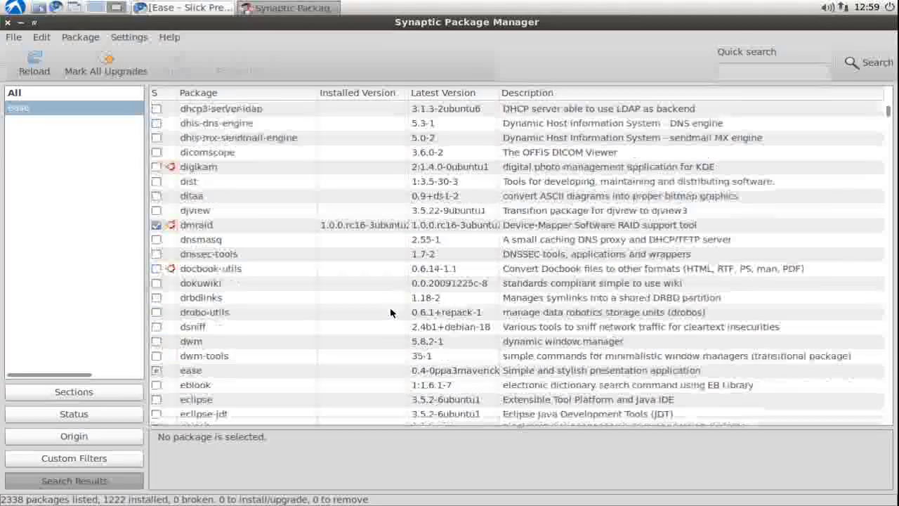
pyautogui.scroll(3, 391, 313)
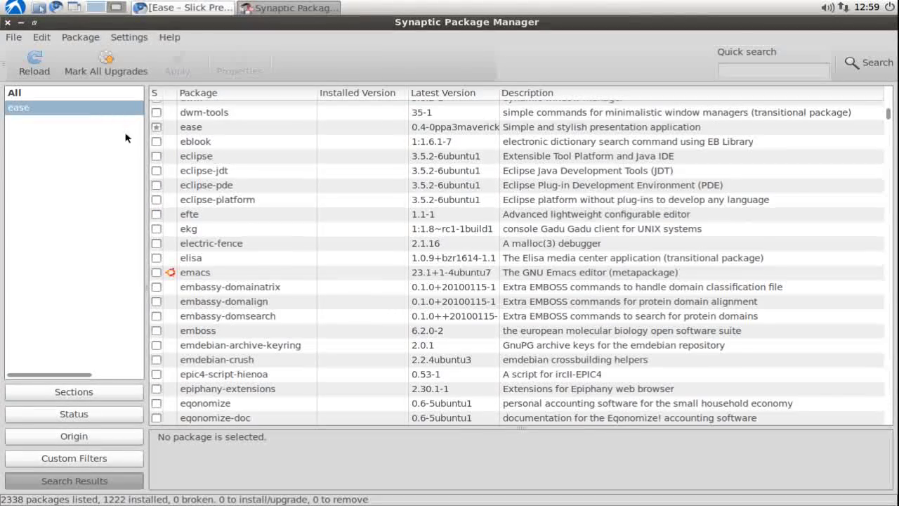
# Mark the ease package for installation, apply and confirm, then dismiss the Changes applied notice.
pyautogui.click(155, 130)
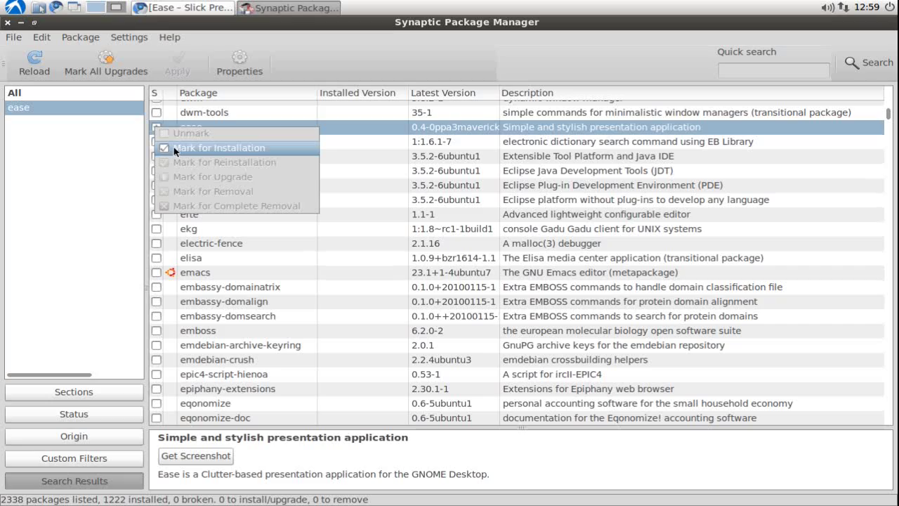
pyautogui.press('Return')
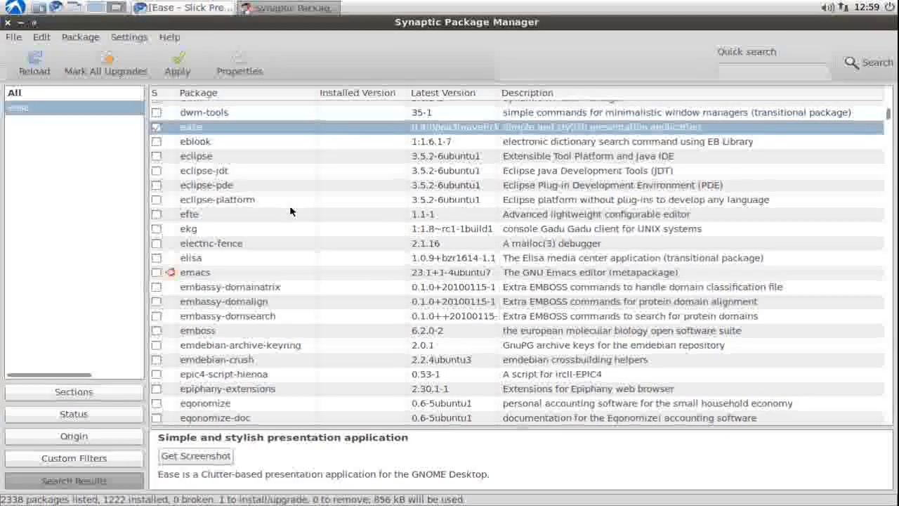
pyautogui.click(179, 73)
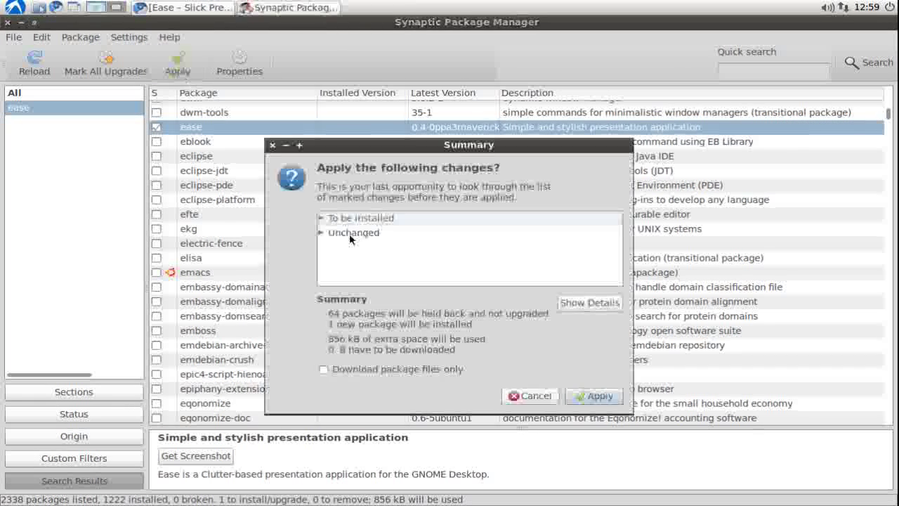
pyautogui.click(602, 398)
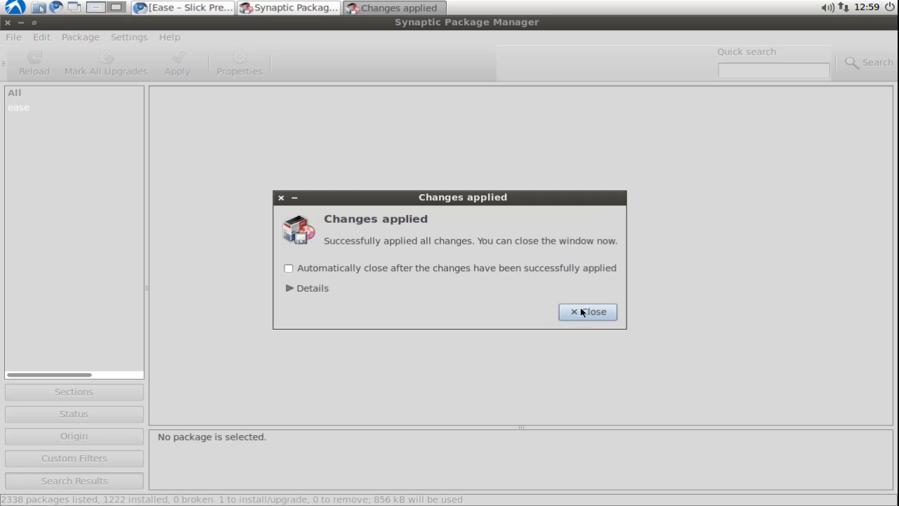
pyautogui.click(581, 312)
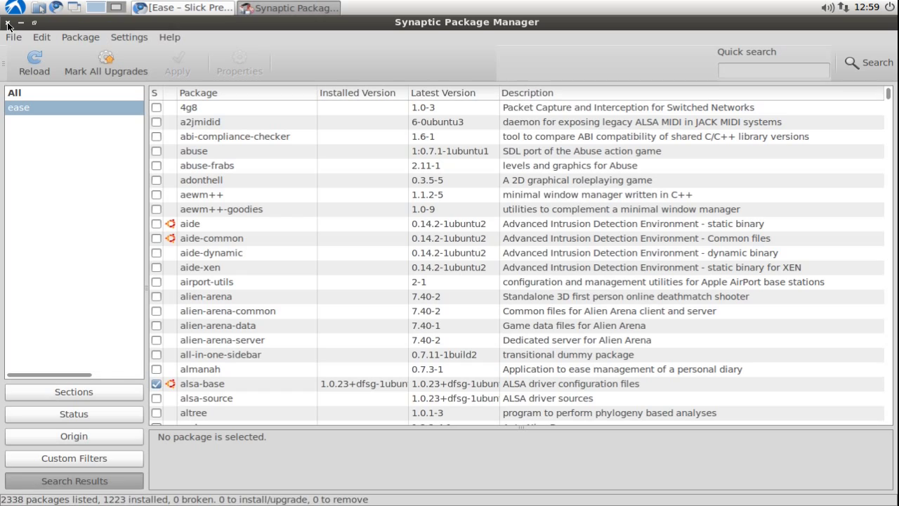
# Close Synaptic, launch Ease Presentation Editor from the Office menu, and pick the Blue theme.
pyautogui.click(7, 23)
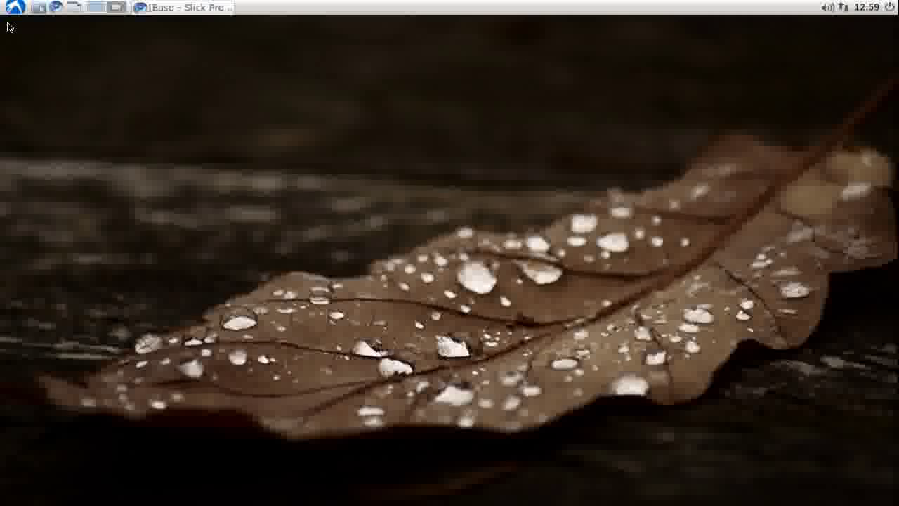
pyautogui.click(14, 9)
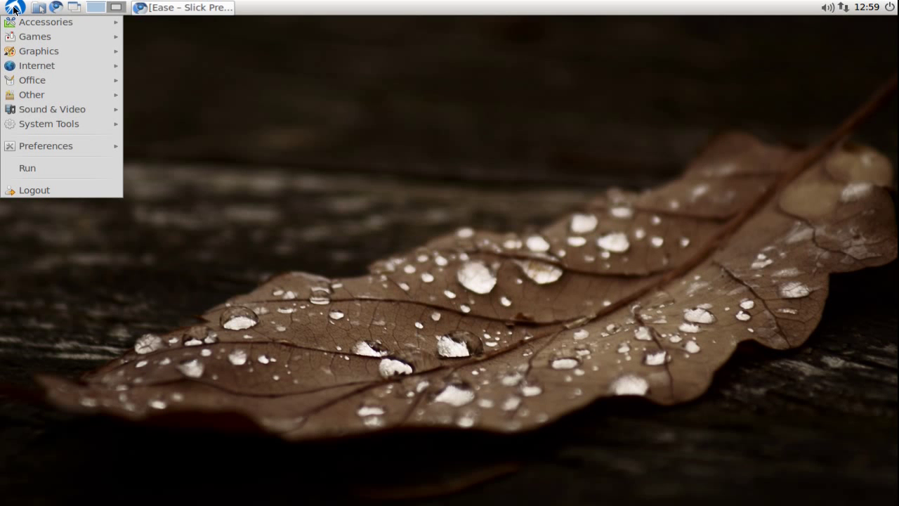
pyautogui.moveTo(63, 84)
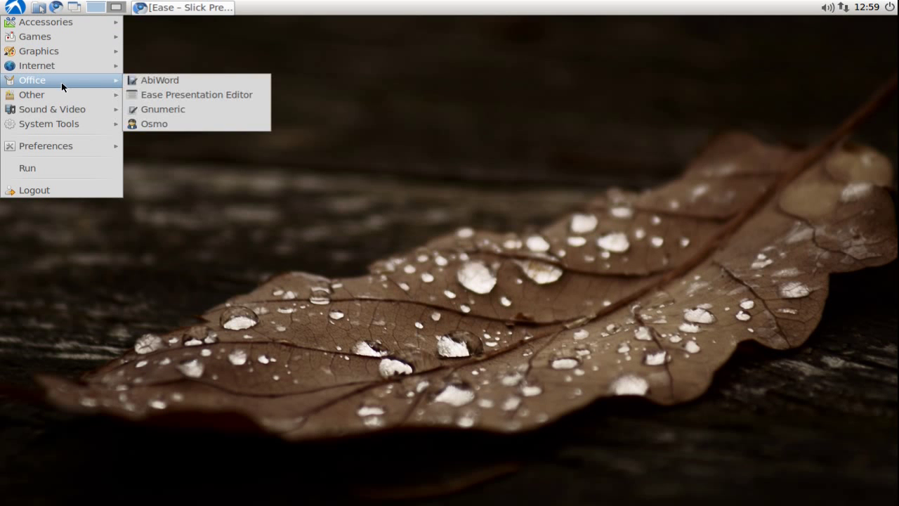
pyautogui.click(179, 98)
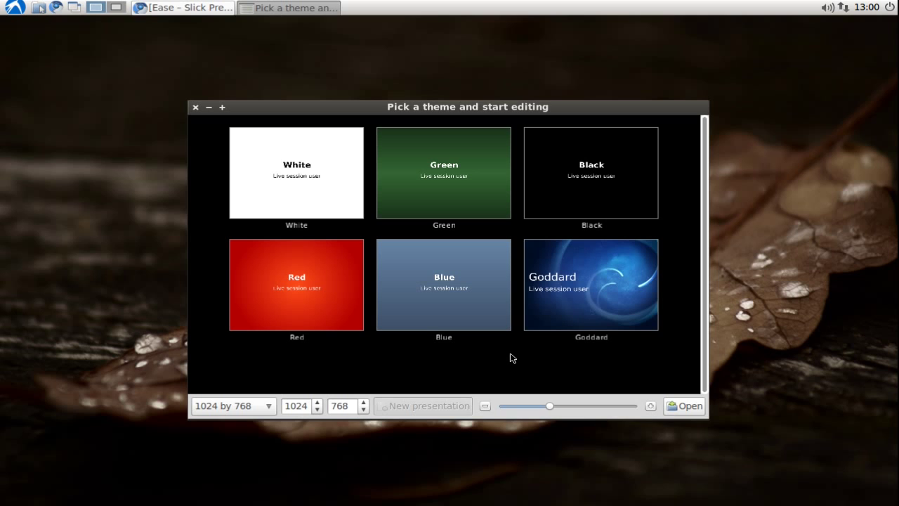
pyautogui.click(440, 290)
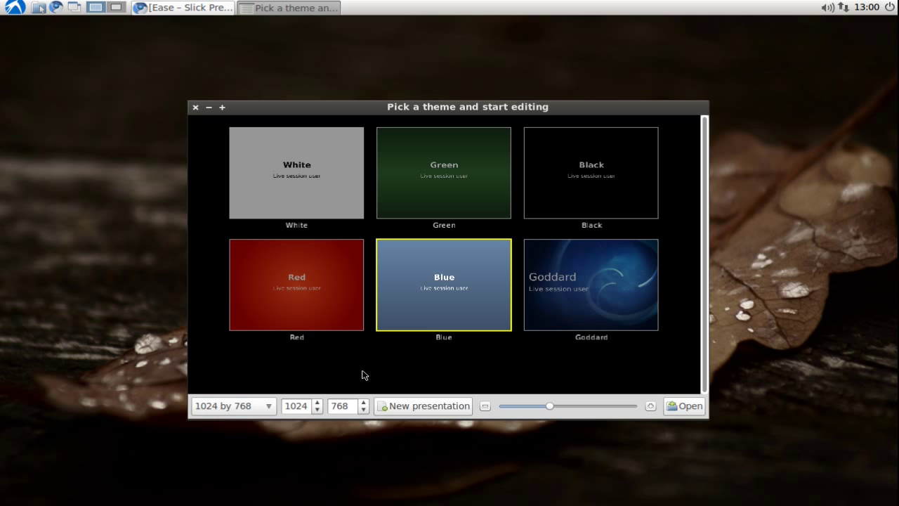
# Create the Blue-themed presentation, maximize the editor, and bring the inspector back to background settings.
pyautogui.click(421, 406)
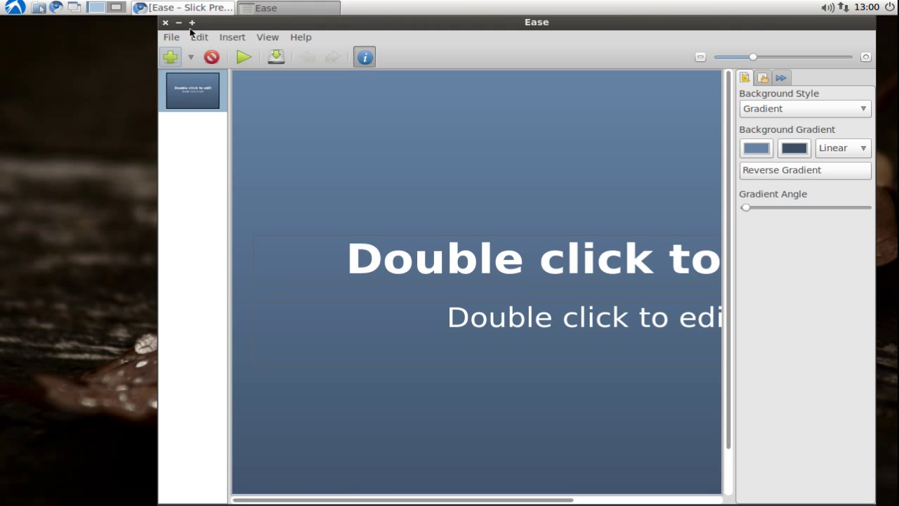
pyautogui.click(191, 23)
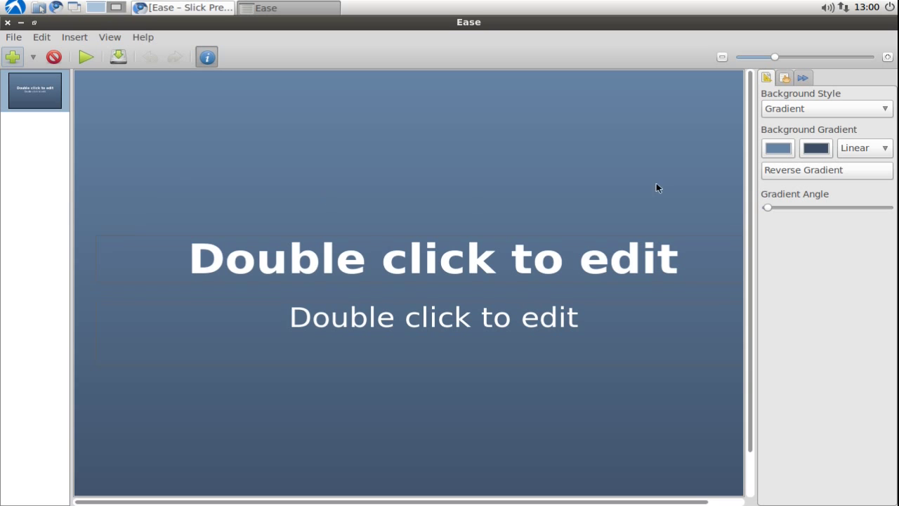
pyautogui.click(786, 80)
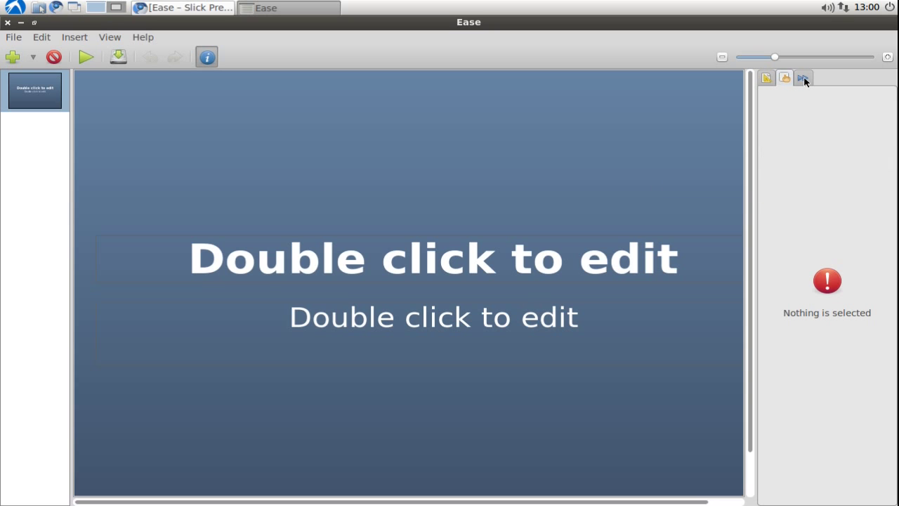
pyautogui.click(804, 79)
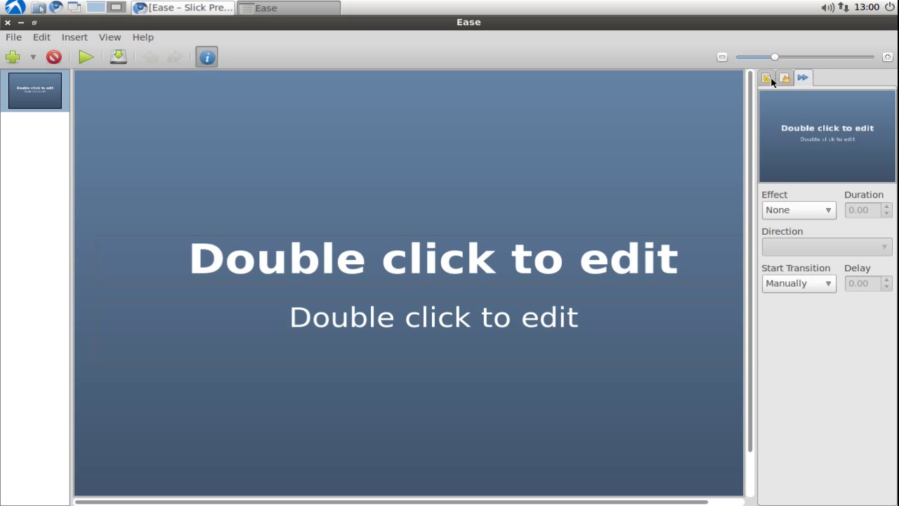
pyautogui.click(768, 79)
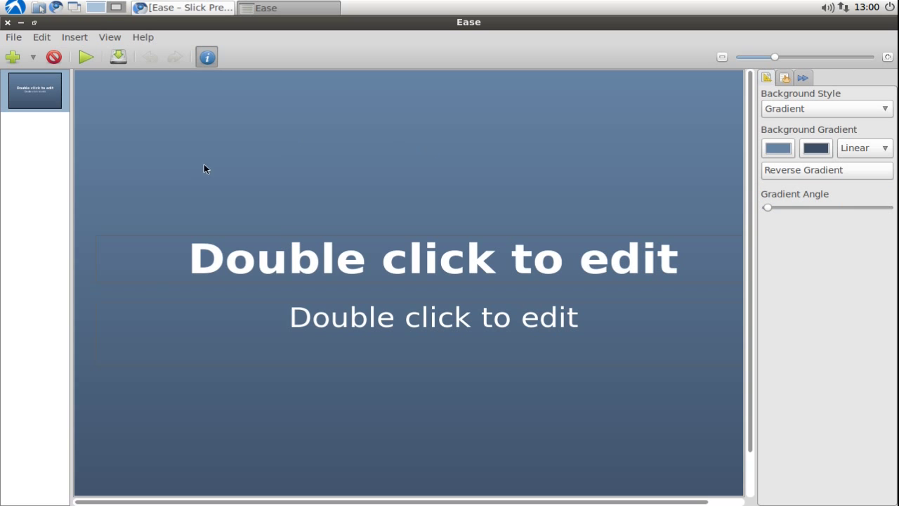
# Type 'Title' into the first slide's title placeholder and 'Subtitle' into its subtitle box.
pyautogui.doubleClick(342, 259)
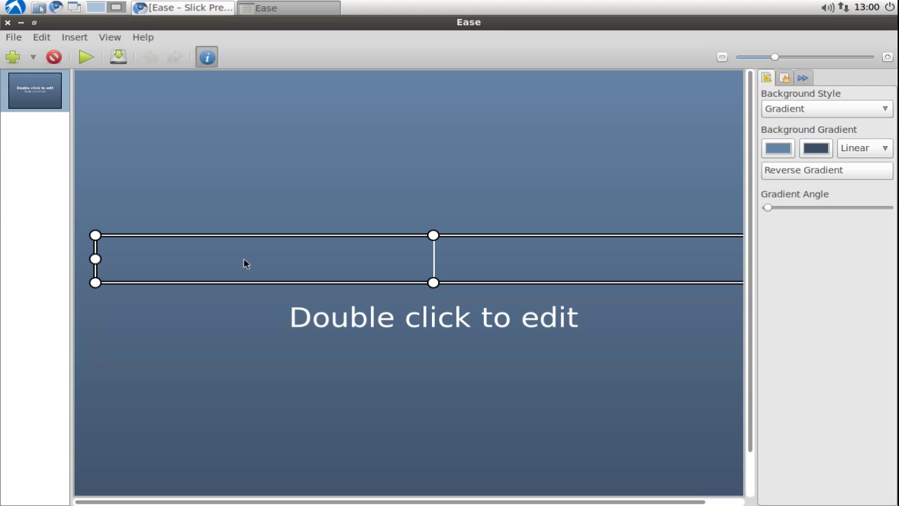
pyautogui.write('Title')
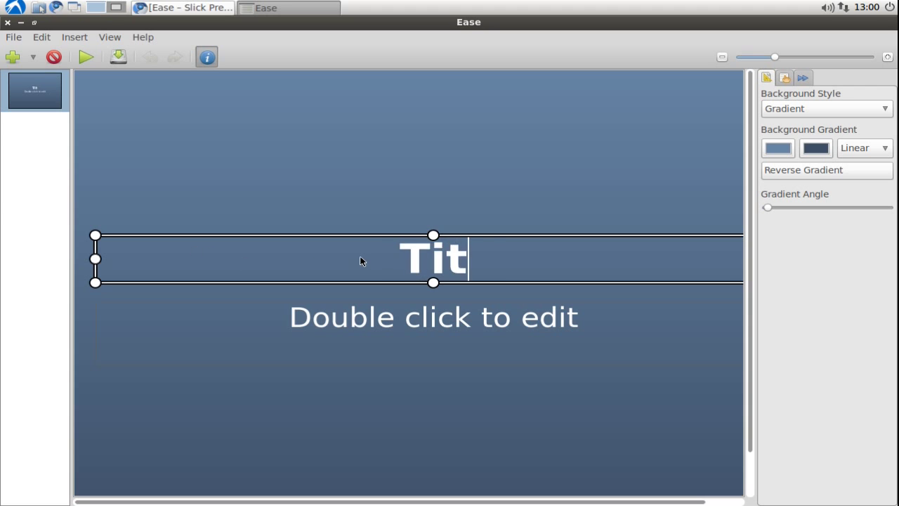
pyautogui.click(415, 317)
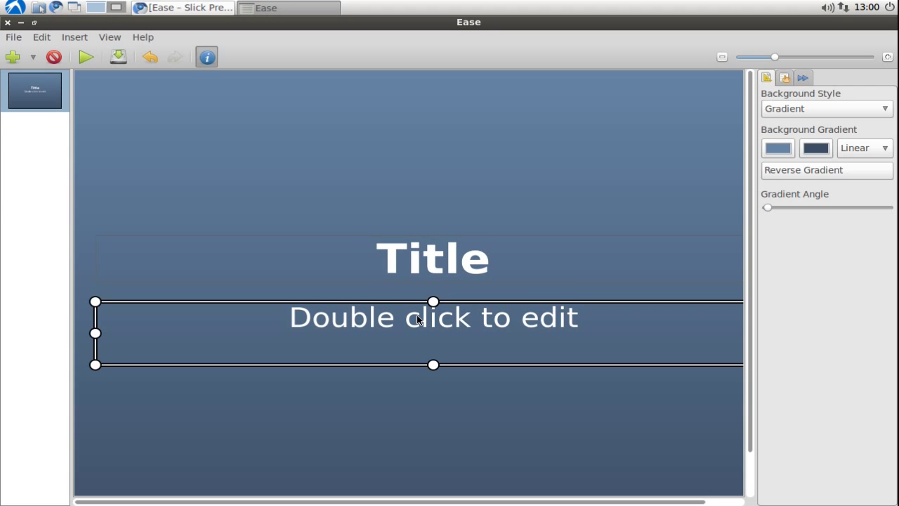
pyautogui.doubleClick(411, 320)
pyautogui.write('Subtitle')
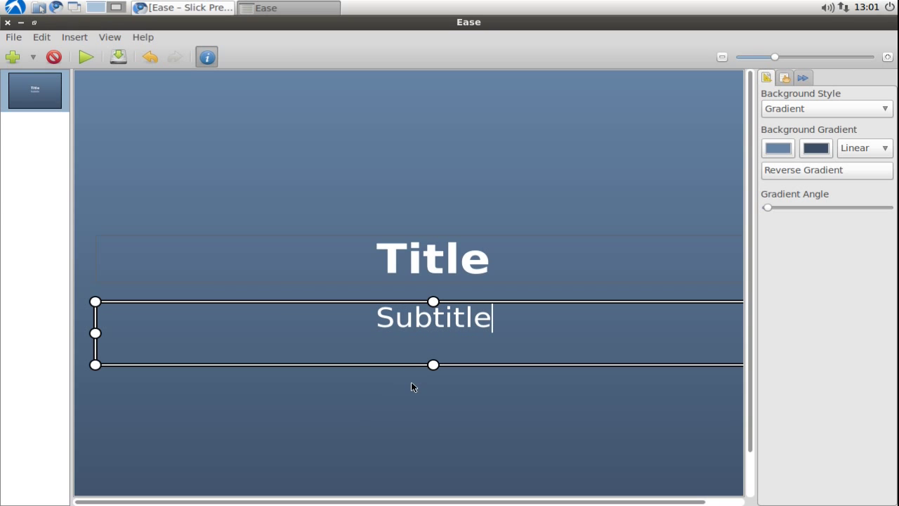
# Add a second slide to the deck and select it.
pyautogui.click(13, 58)
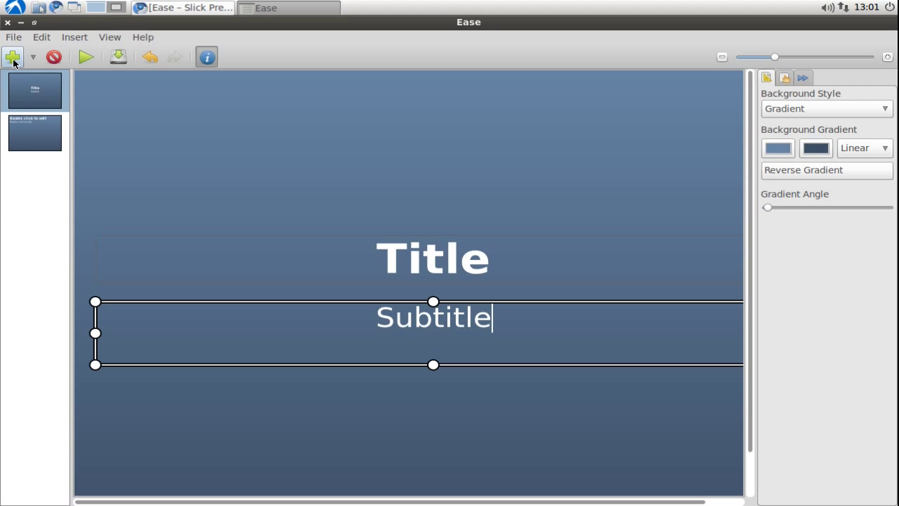
pyautogui.click(30, 133)
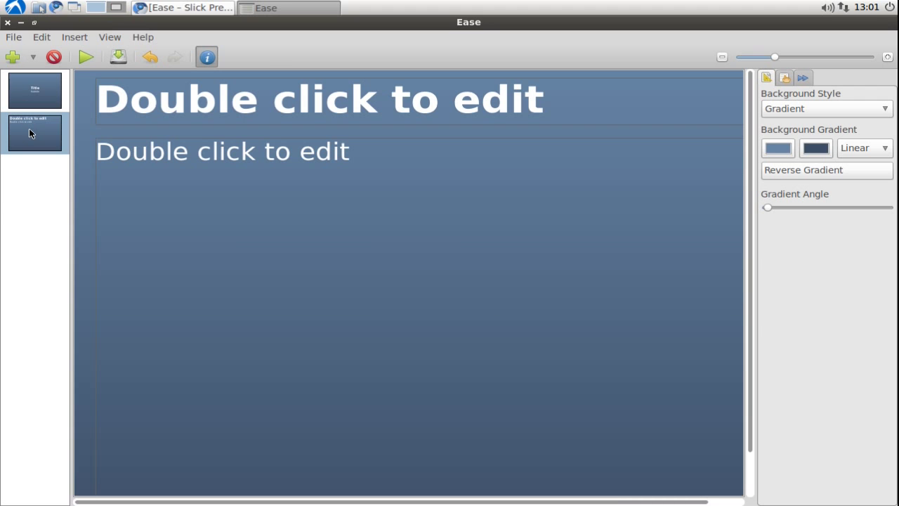
pyautogui.click(55, 94)
pyautogui.click(35, 139)
# Title the second slide 'Ease Presentation Test' and start editing its body text box.
pyautogui.doubleClick(208, 105)
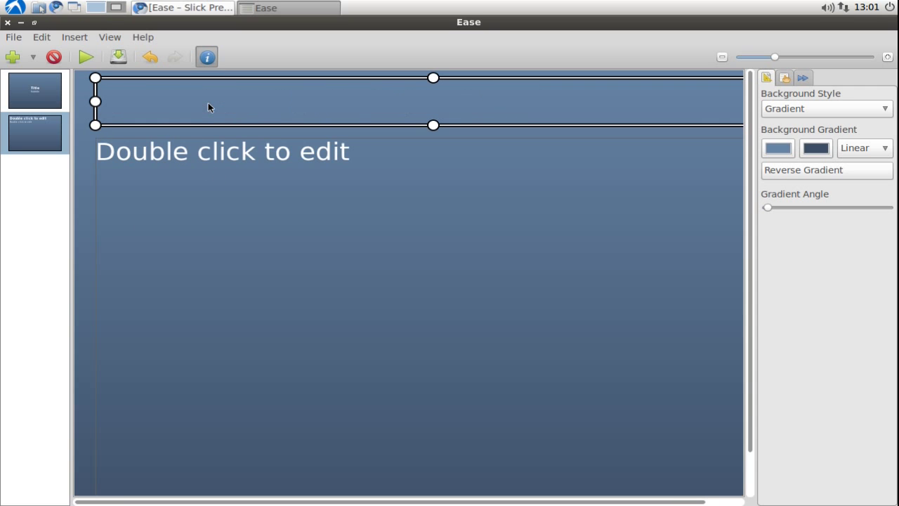
pyautogui.write('Ease Pre')
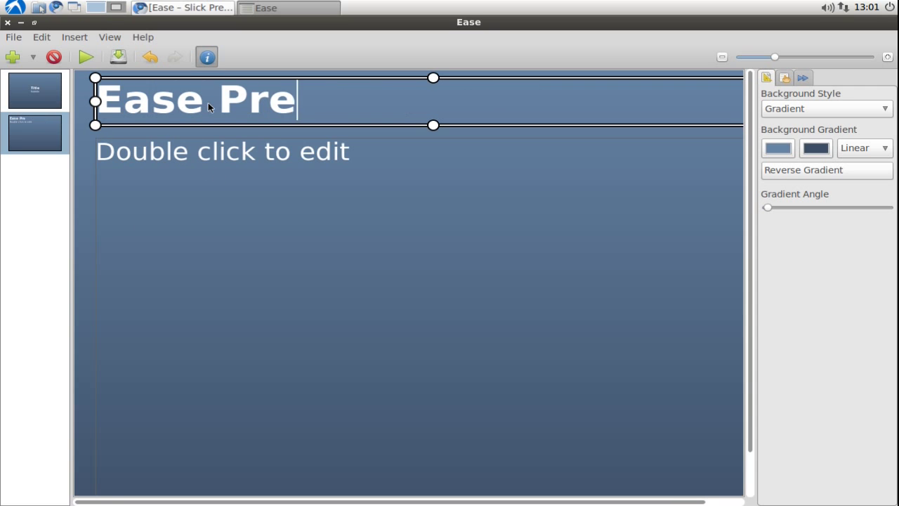
pyautogui.write('sentation Tes')
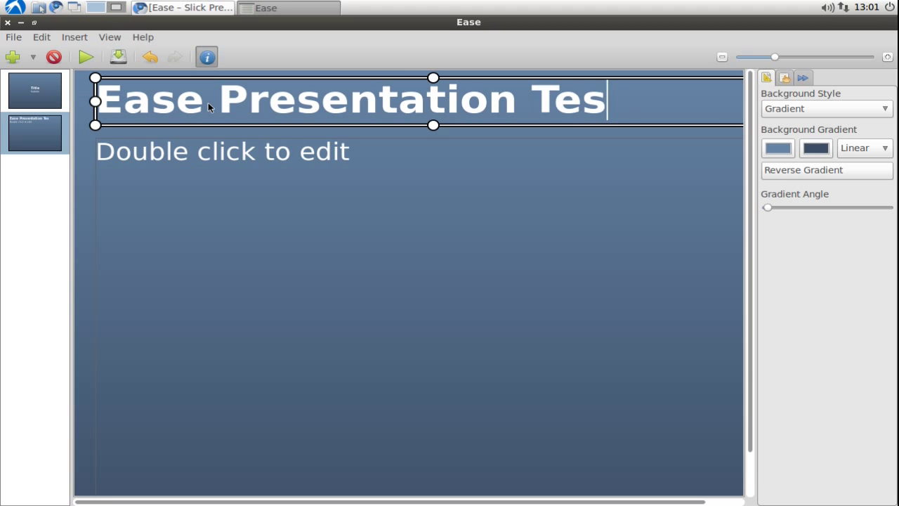
pyautogui.write('t')
pyautogui.click(199, 159)
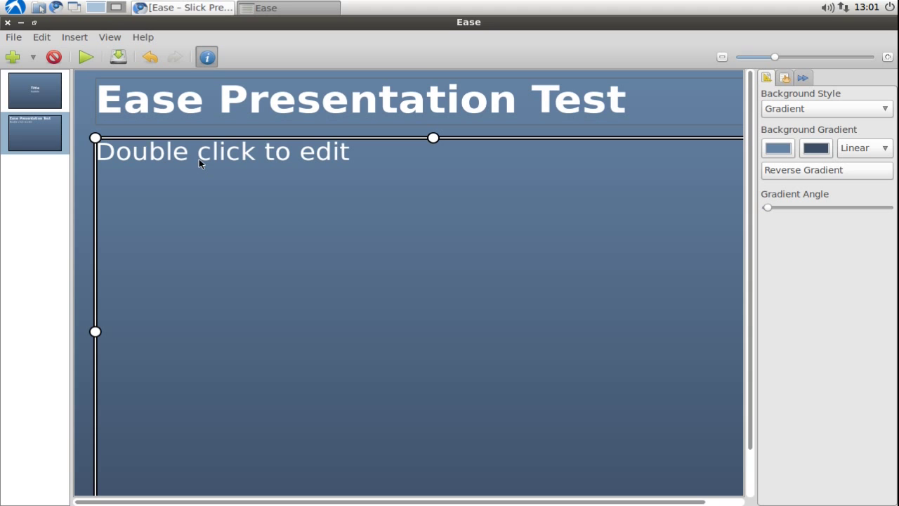
pyautogui.doubleClick(199, 155)
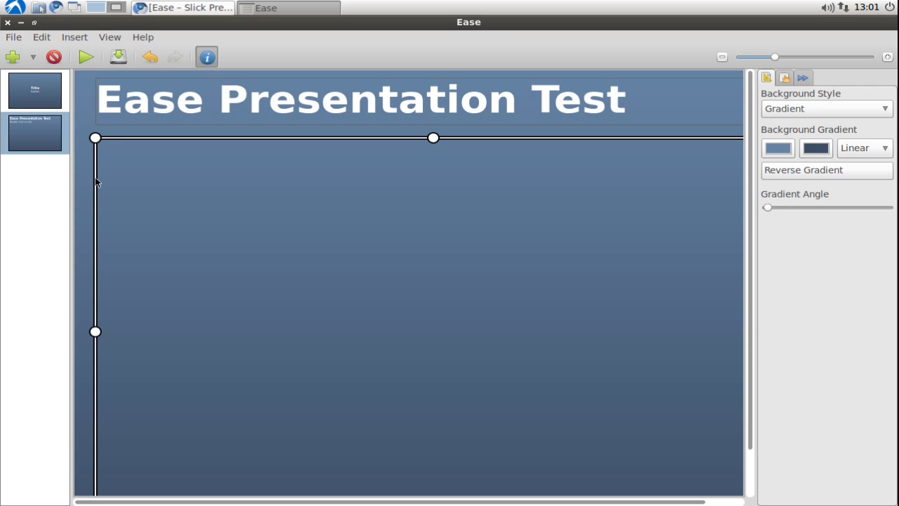
# Drag the body box's bottom-right handle up and left to shrink it below the title.
pyautogui.scroll(-2, 512, 298)
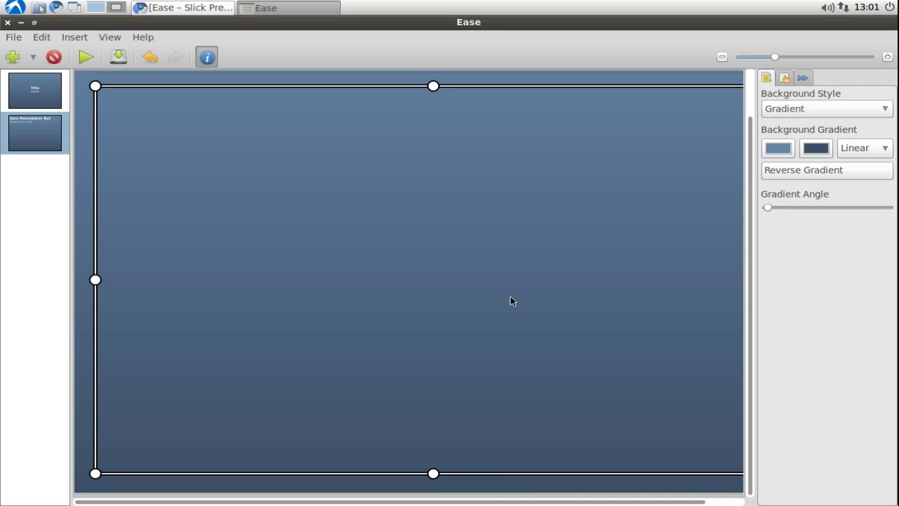
pyautogui.hscroll(2, 615, 503)
pyautogui.hscroll(1, 615, 503)
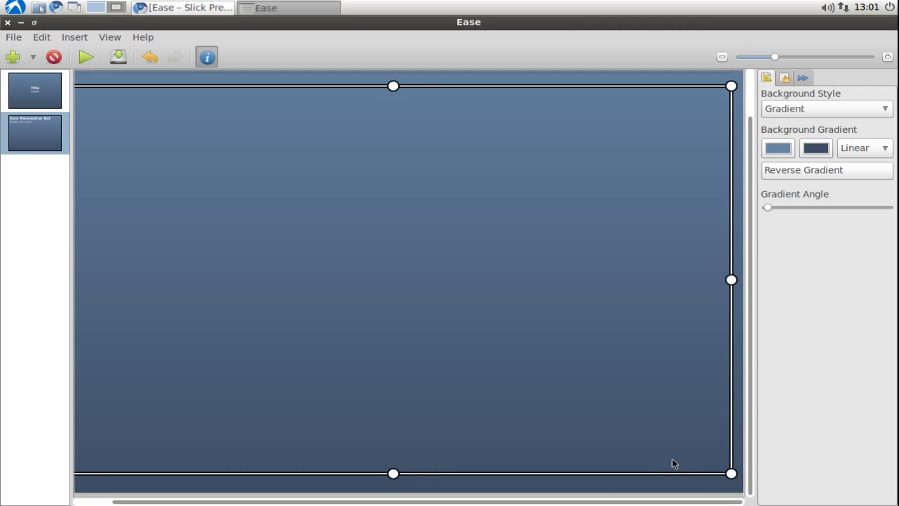
pyautogui.moveTo(730, 474); pyautogui.dragTo(333, 323)
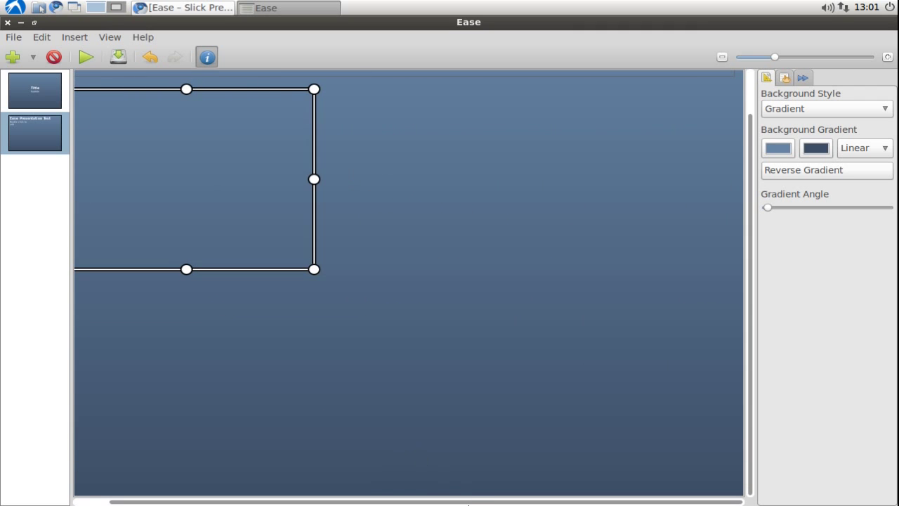
pyautogui.moveTo(468, 503); pyautogui.dragTo(434, 503)
pyautogui.scroll(2, 318, 382)
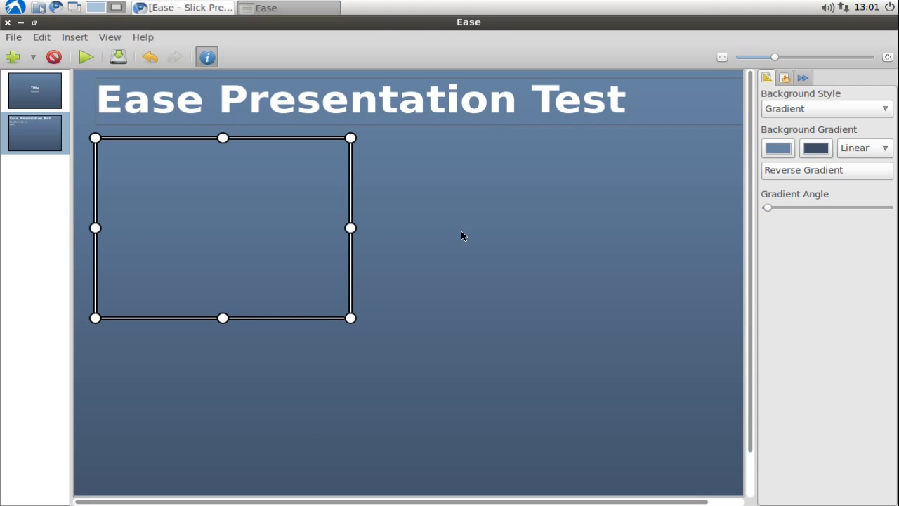
# Enter 'Adding some text:' and '- and even more text' on two lines, widen the box, select all.
pyautogui.write('h')
pyautogui.press('BackSpace')
pyautogui.write('Adding so')
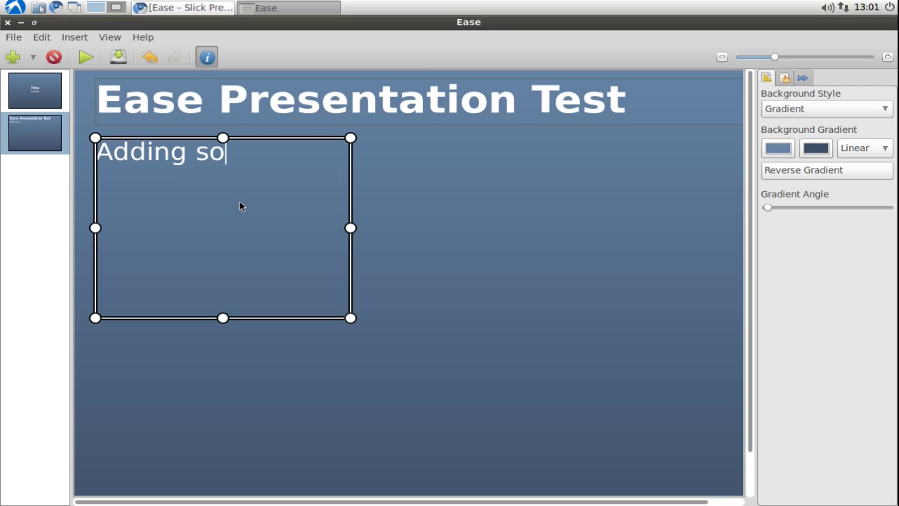
pyautogui.write('me text:')
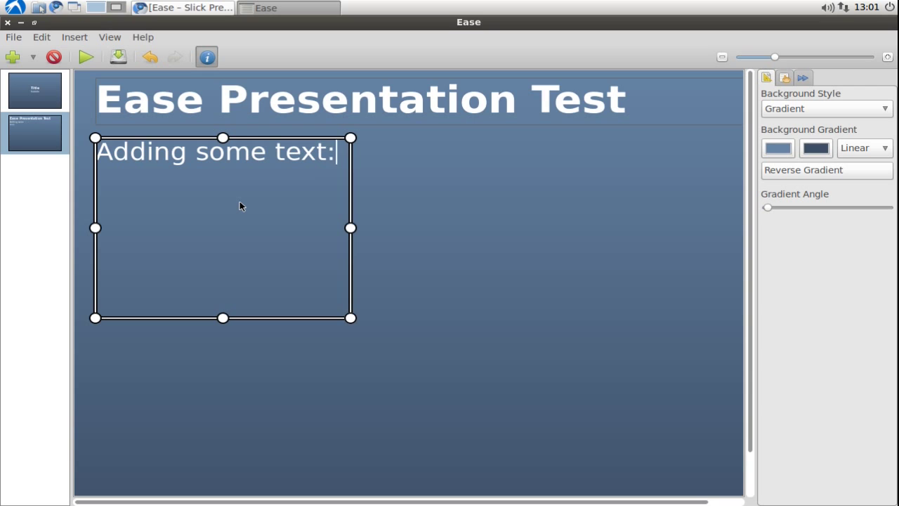
pyautogui.press('Return')
pyautogui.write('- and ')
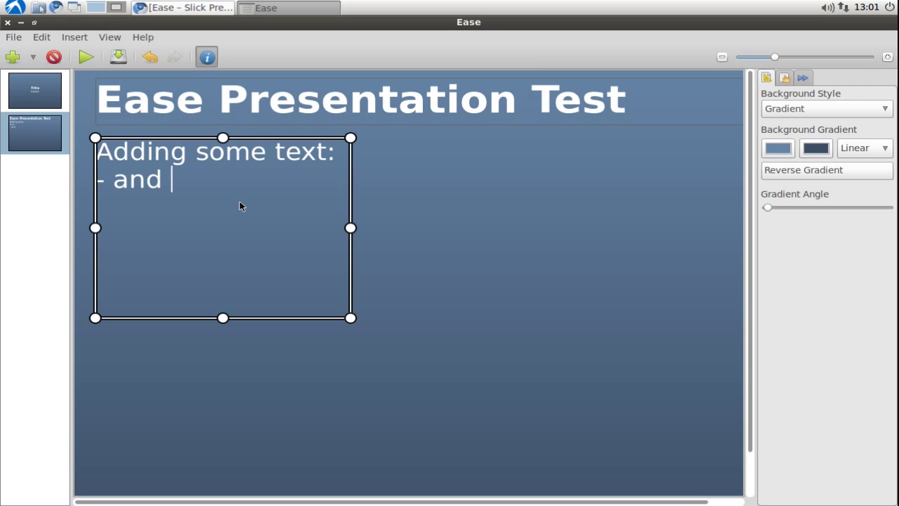
pyautogui.write('even more text')
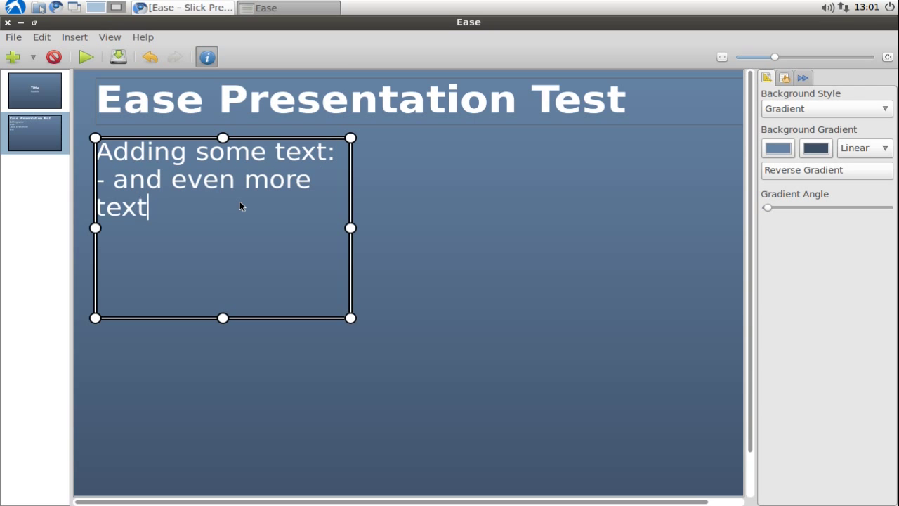
pyautogui.moveTo(360, 234); pyautogui.dragTo(572, 225)
pyautogui.hotkey('ctrl', 'a')
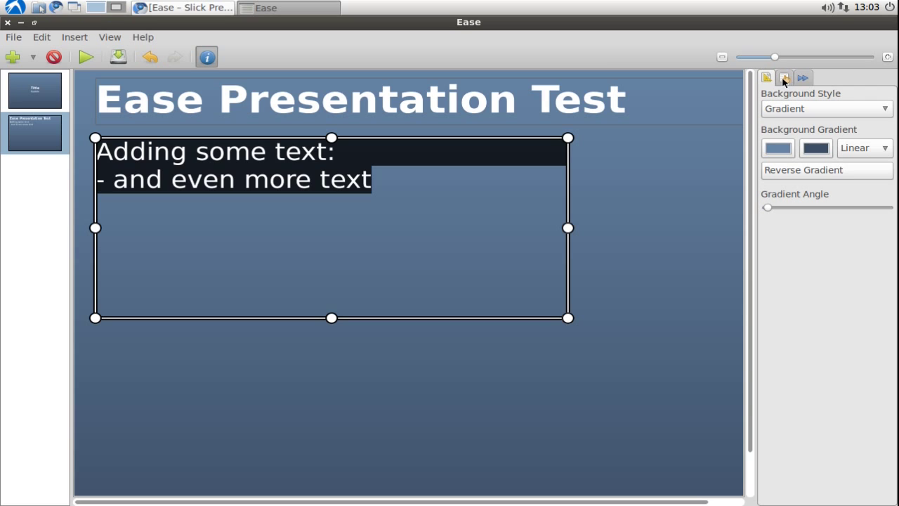
# Set the body text font to Ubuntu Bold 24.
pyautogui.click(785, 78)
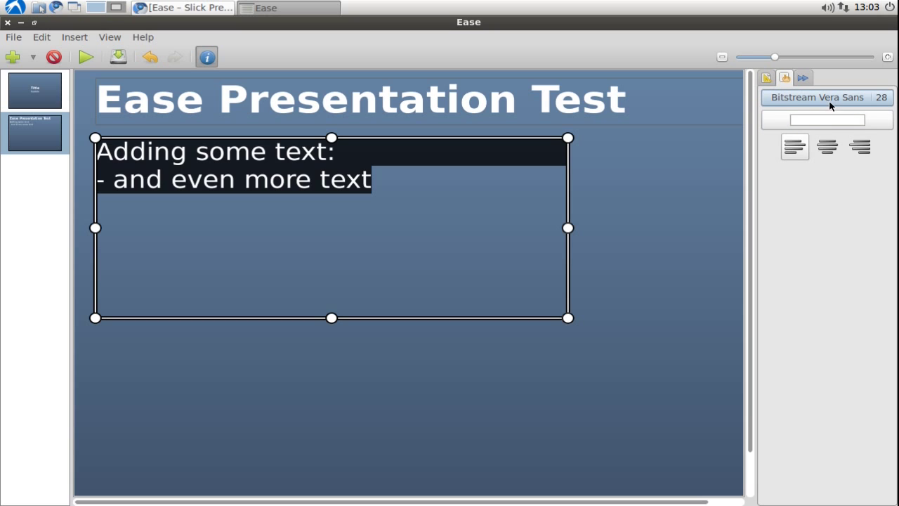
pyautogui.click(887, 104)
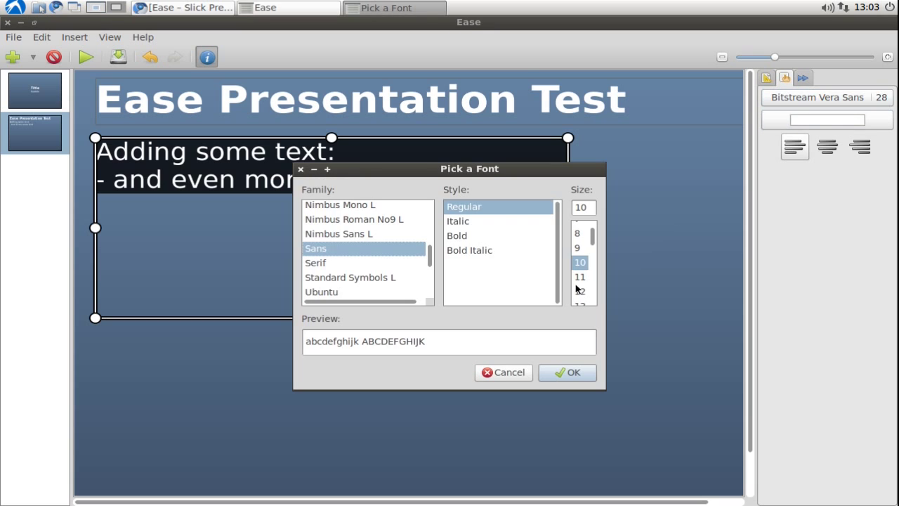
pyautogui.scroll(-1, 404, 274)
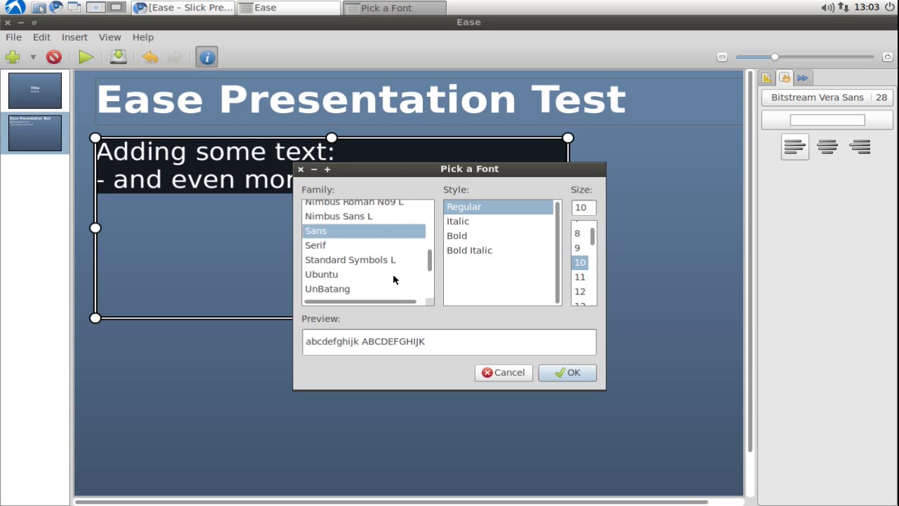
pyautogui.click(331, 274)
pyautogui.click(466, 239)
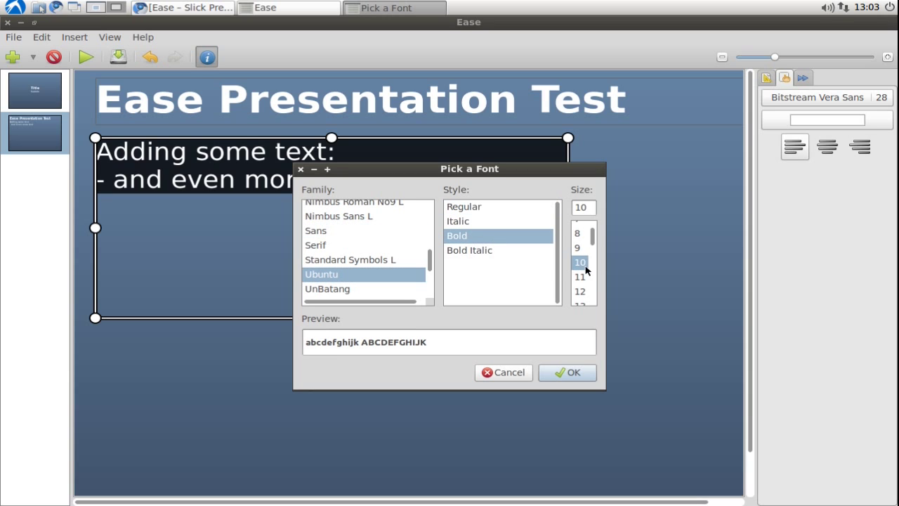
pyautogui.scroll(-4, 586, 267)
pyautogui.click(580, 274)
pyautogui.click(566, 373)
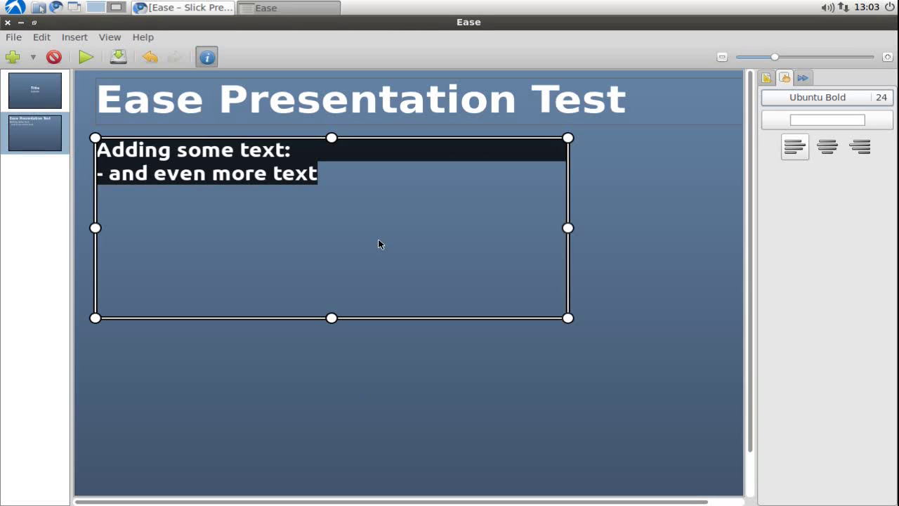
# Raise the font size to 28 and keep the text left-aligned.
pyautogui.click(818, 96)
pyautogui.scroll(-1, 582, 267)
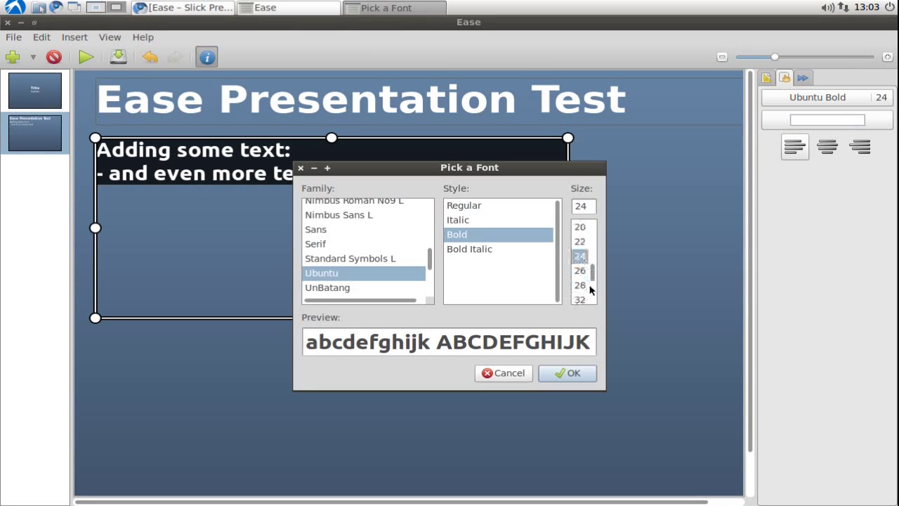
pyautogui.click(580, 284)
pyautogui.click(570, 376)
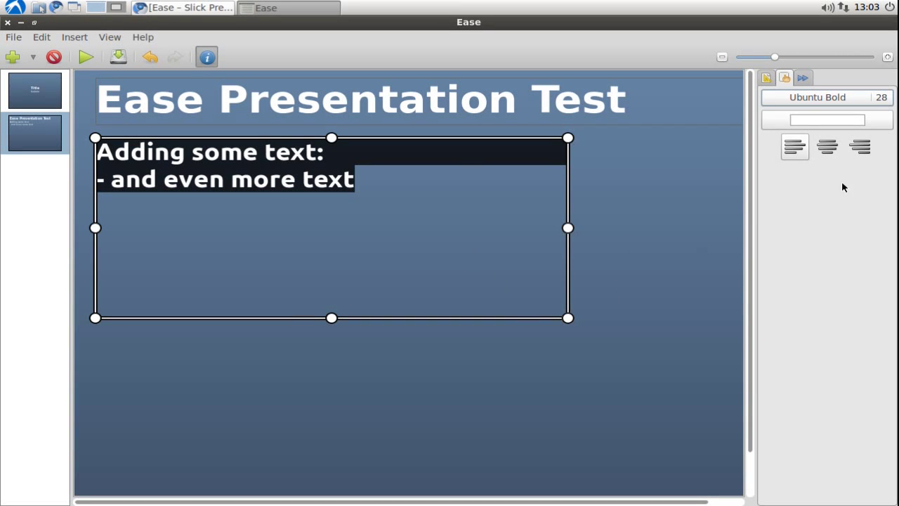
pyautogui.click(832, 152)
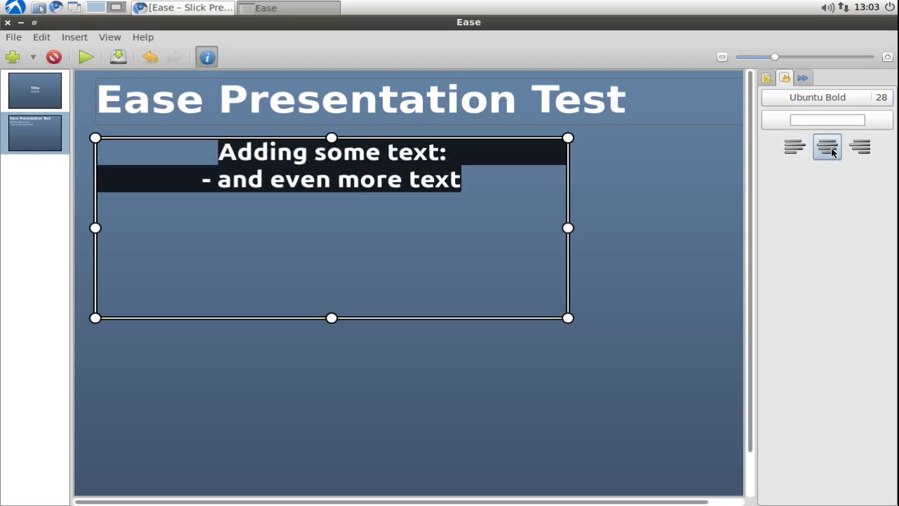
pyautogui.click(795, 148)
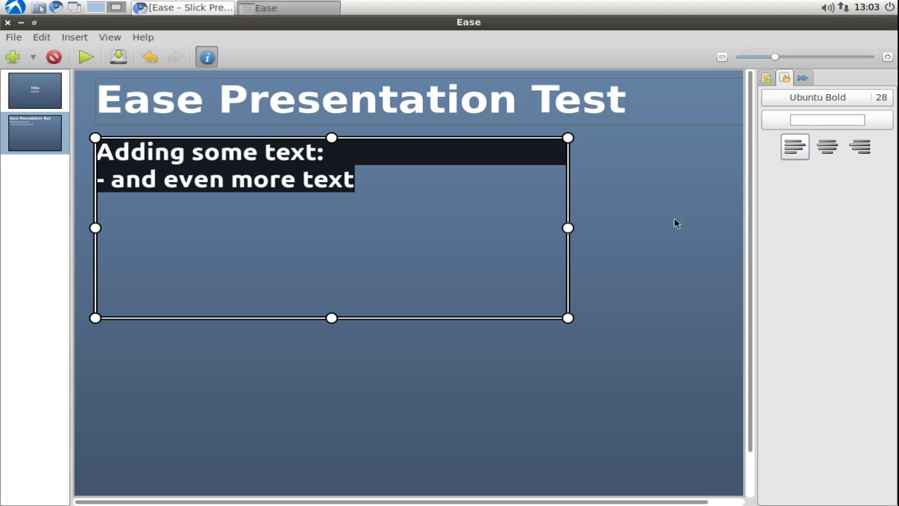
# Open the Insert menu's web media import, then close the online media search.
pyautogui.click(75, 40)
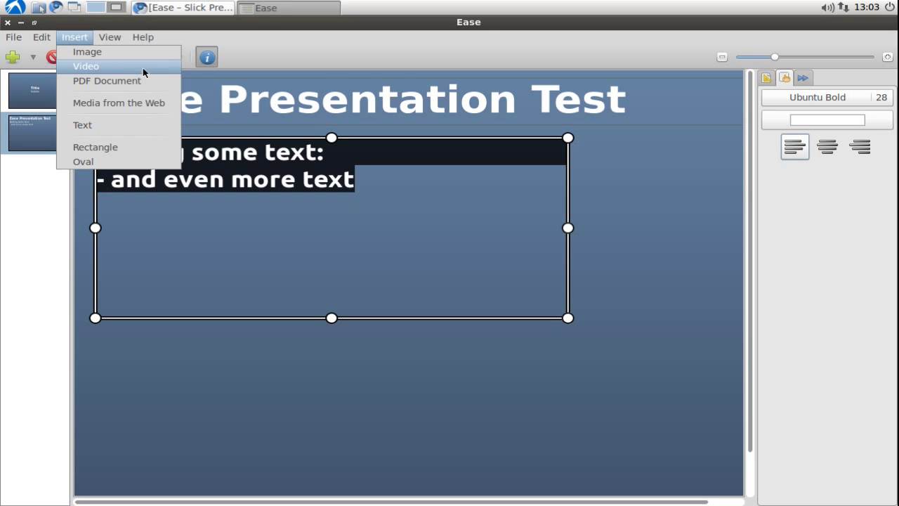
pyautogui.click(149, 103)
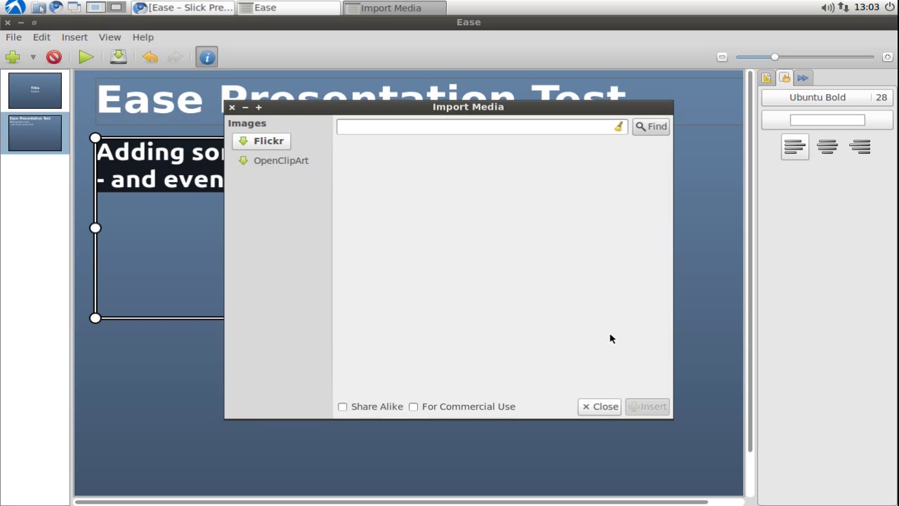
pyautogui.click(232, 106)
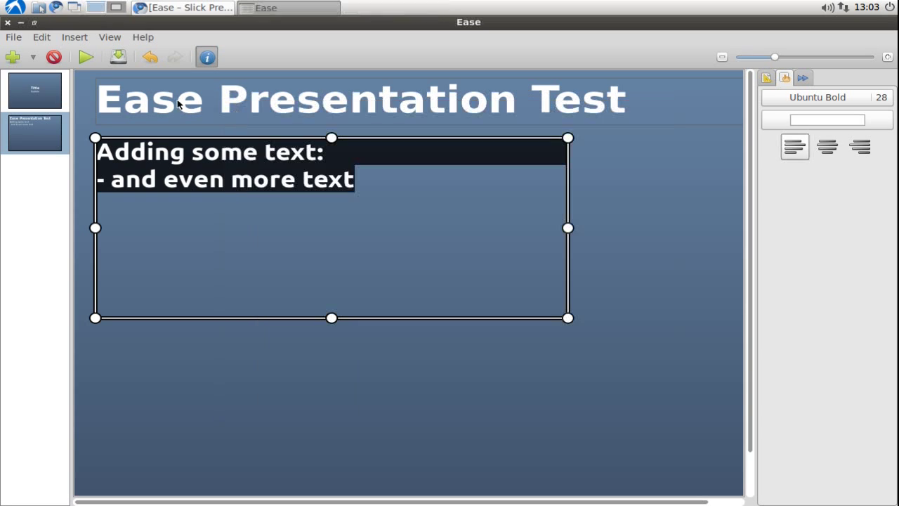
# Insert the image 500px-newtuxsvg.png from the Desktop Logos folder onto the slide.
pyautogui.click(75, 36)
pyautogui.click(86, 52)
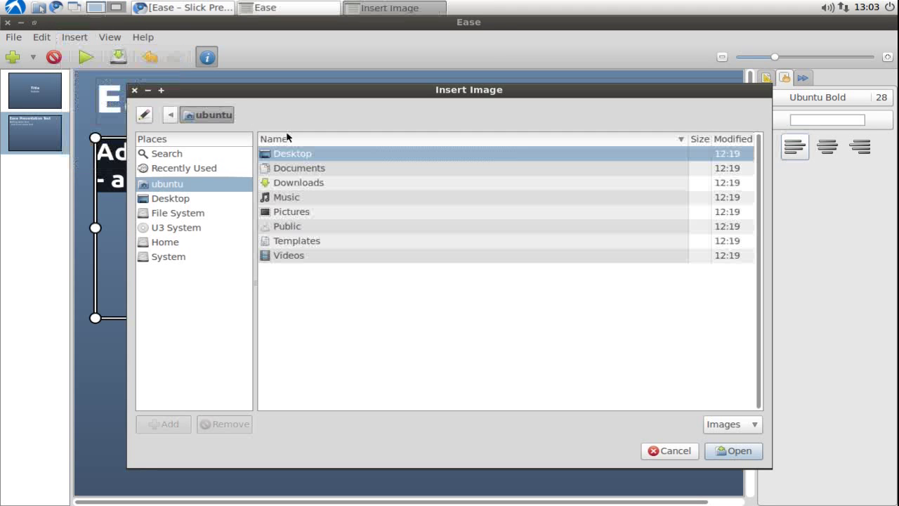
pyautogui.click(172, 244)
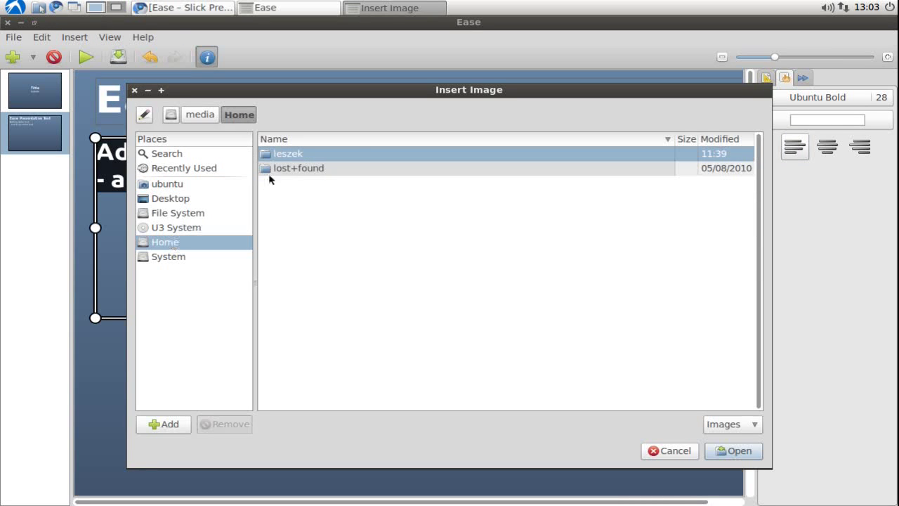
pyautogui.doubleClick(284, 153)
pyautogui.doubleClick(311, 182)
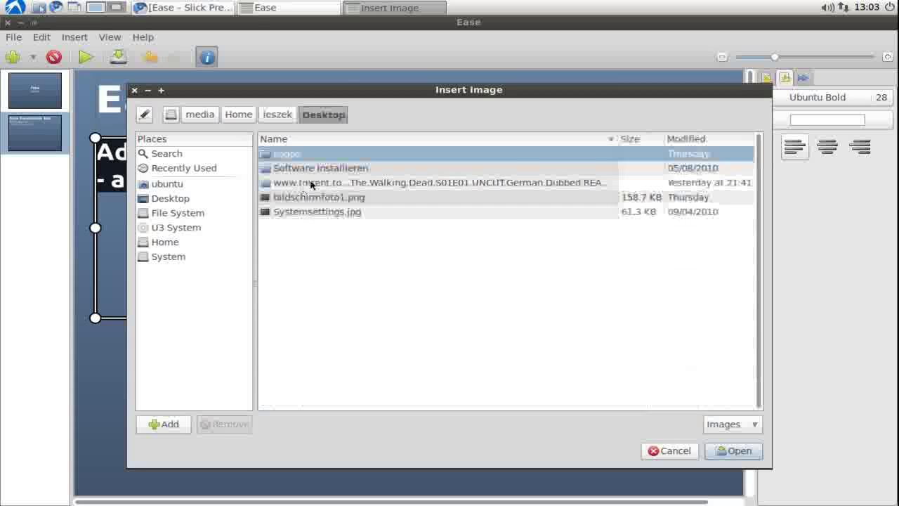
pyautogui.doubleClick(294, 153)
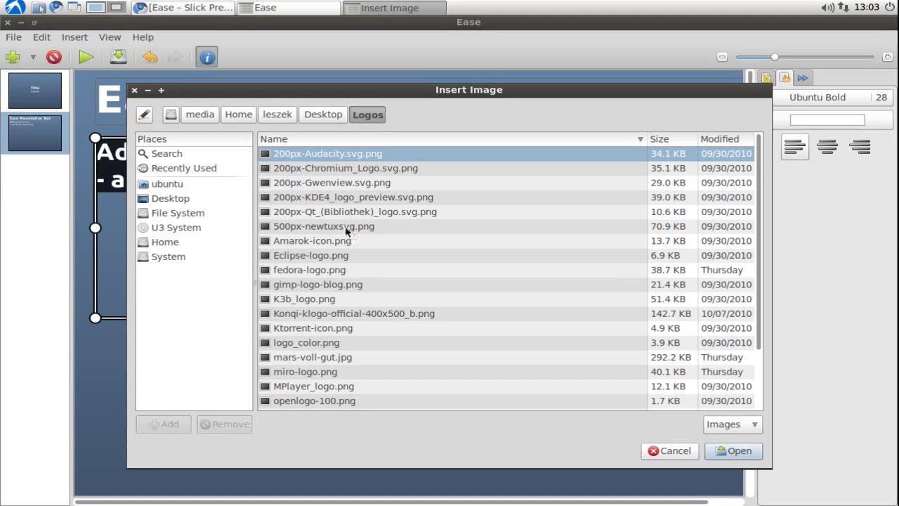
pyautogui.click(347, 232)
pyautogui.click(723, 450)
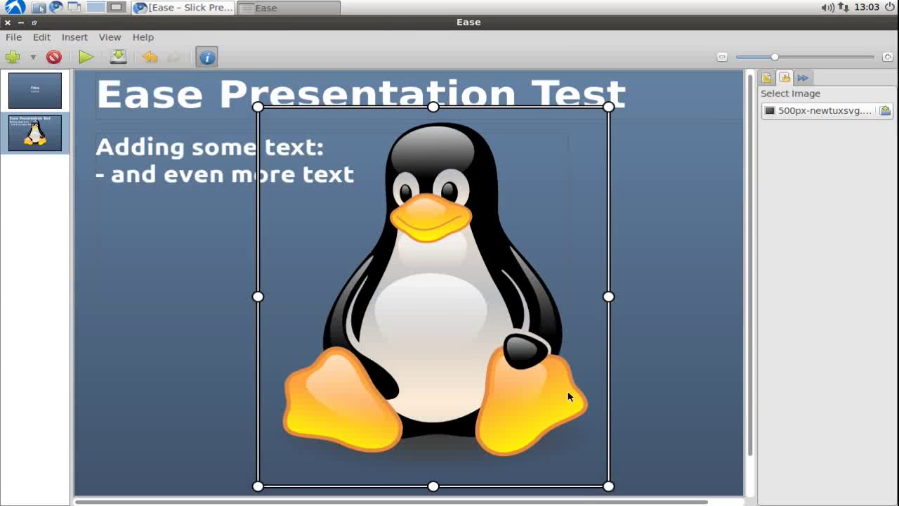
# Shrink the Tux image and place it to the right of the body text.
pyautogui.scroll(-1, 608, 475)
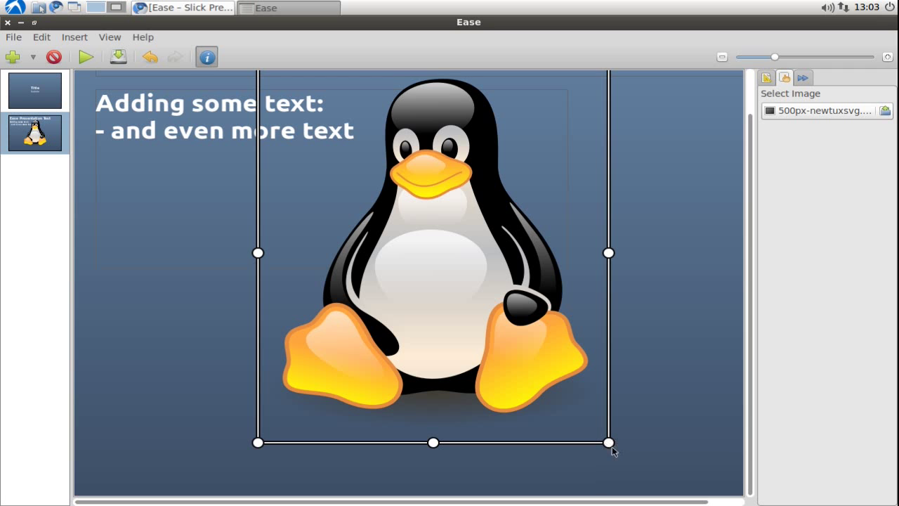
pyautogui.moveTo(610, 445); pyautogui.dragTo(455, 275)
pyautogui.moveTo(382, 176); pyautogui.dragTo(533, 214)
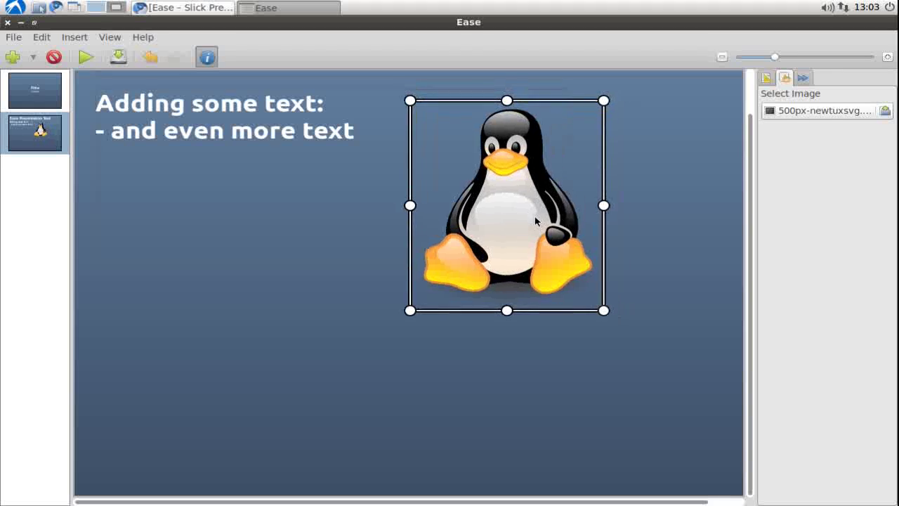
pyautogui.moveTo(520, 275); pyautogui.dragTo(598, 253)
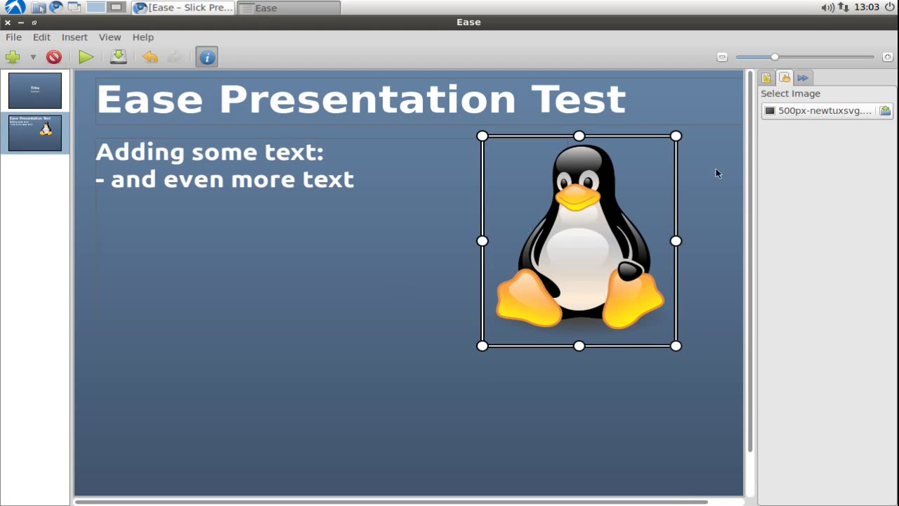
# Set slide 1's transition to Revolving Door, 1.00 s, Left, after trying Fade first.
pyautogui.click(36, 102)
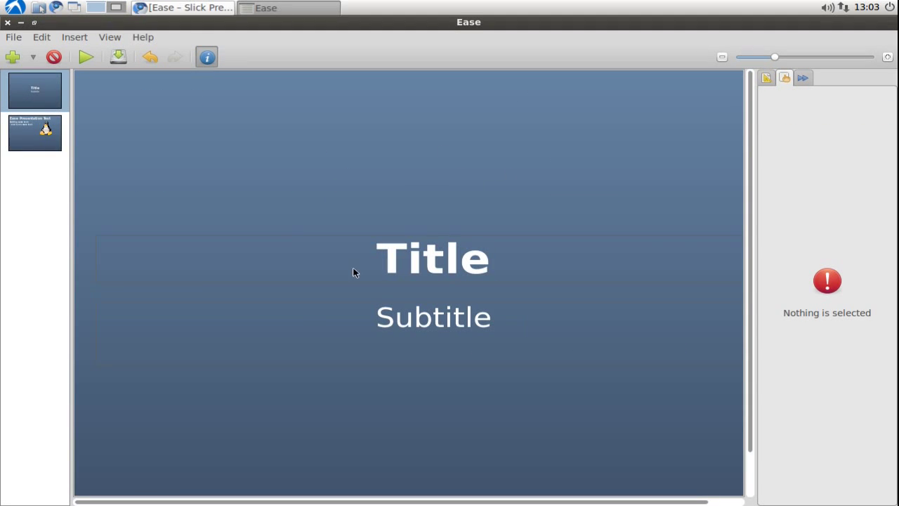
pyautogui.click(804, 79)
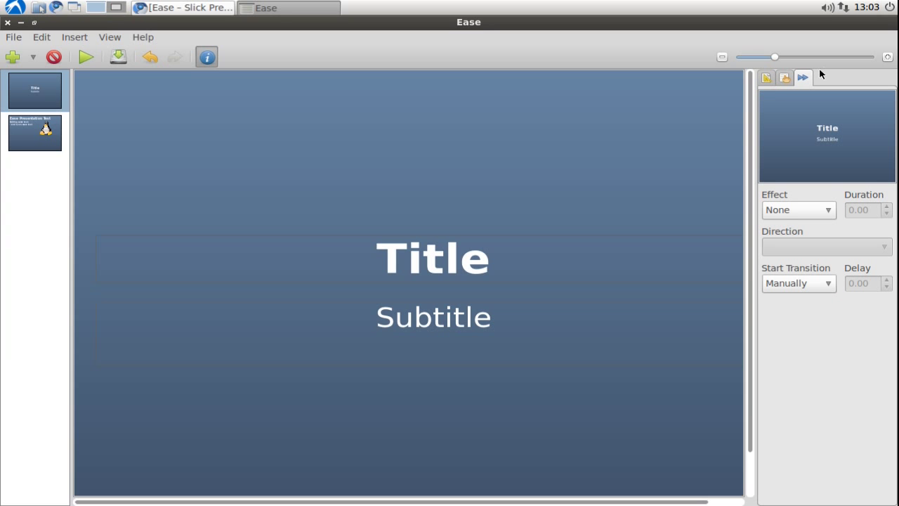
pyautogui.click(828, 210)
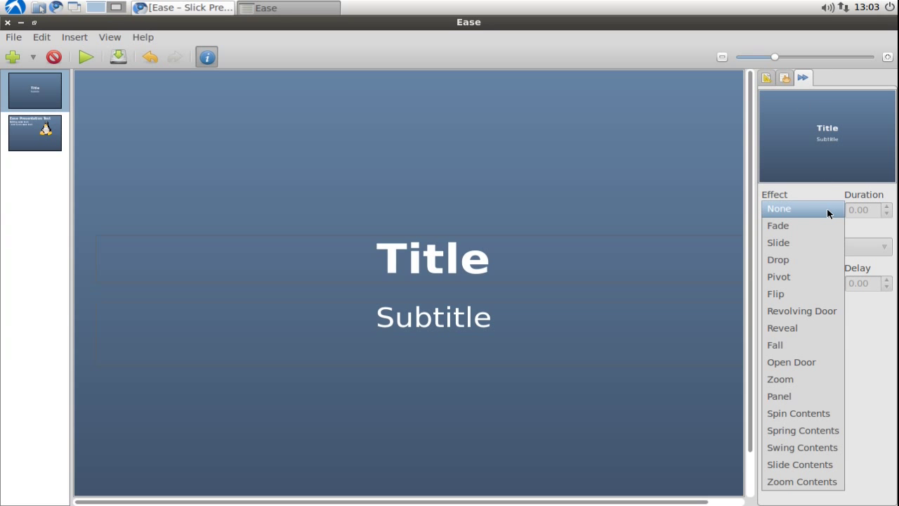
pyautogui.click(817, 226)
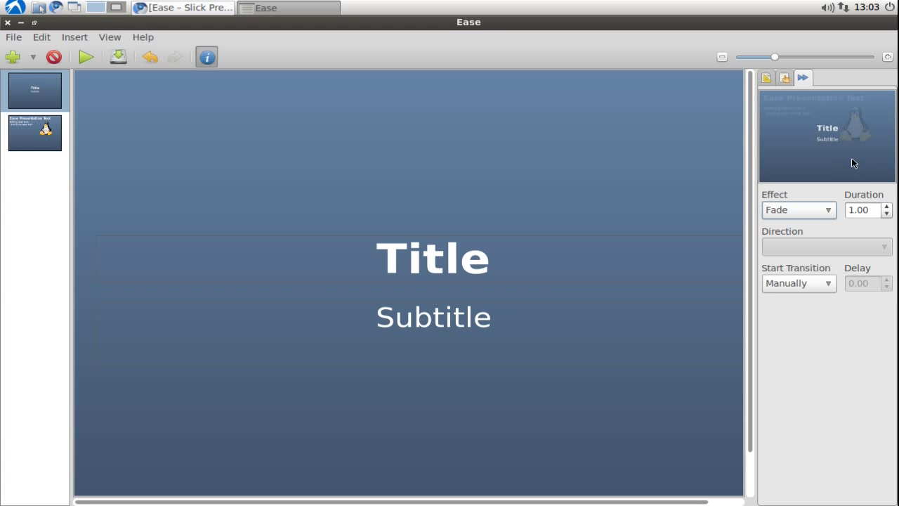
pyautogui.click(828, 211)
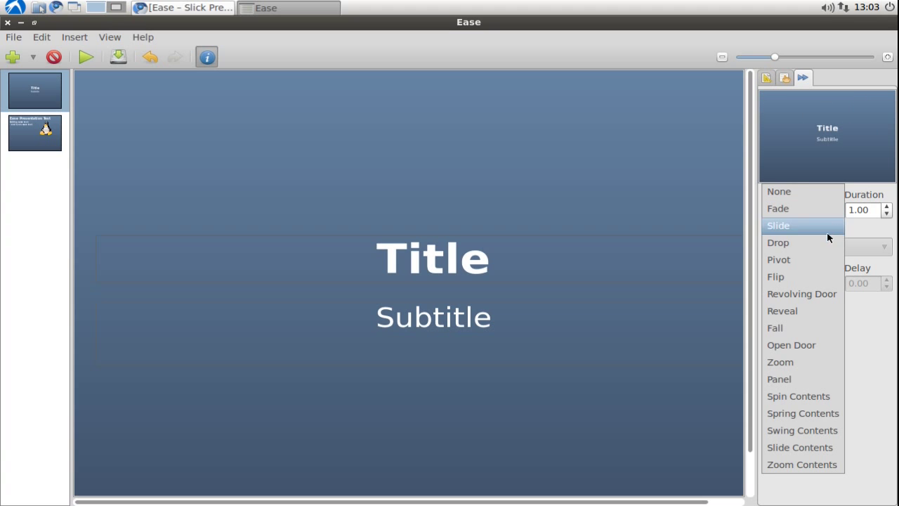
pyautogui.click(831, 294)
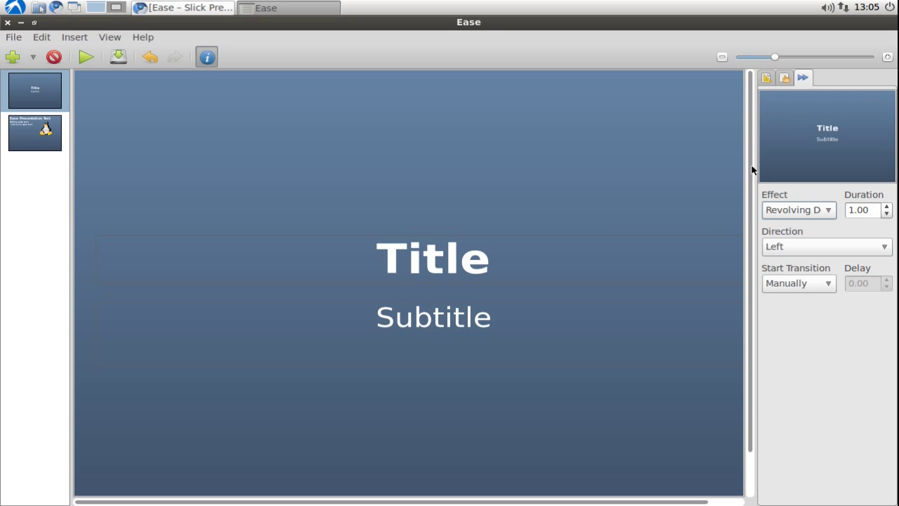
pyautogui.click(766, 78)
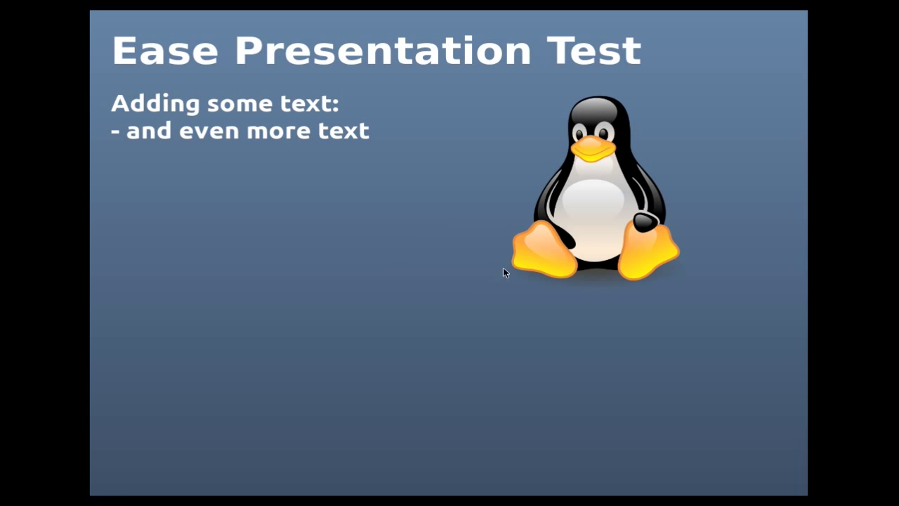
pyautogui.press('Escape')
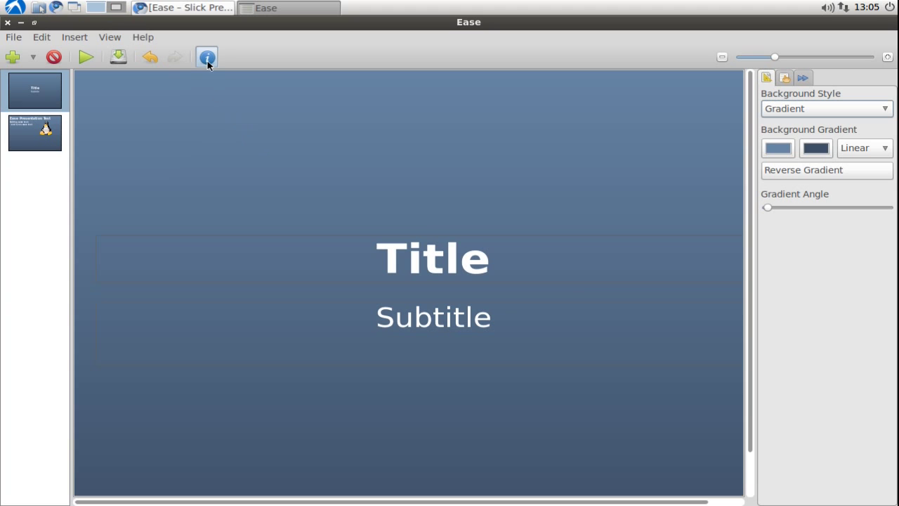
# Start and cancel a save, then review the Export Presentation formats and the Insert menu.
pyautogui.click(118, 59)
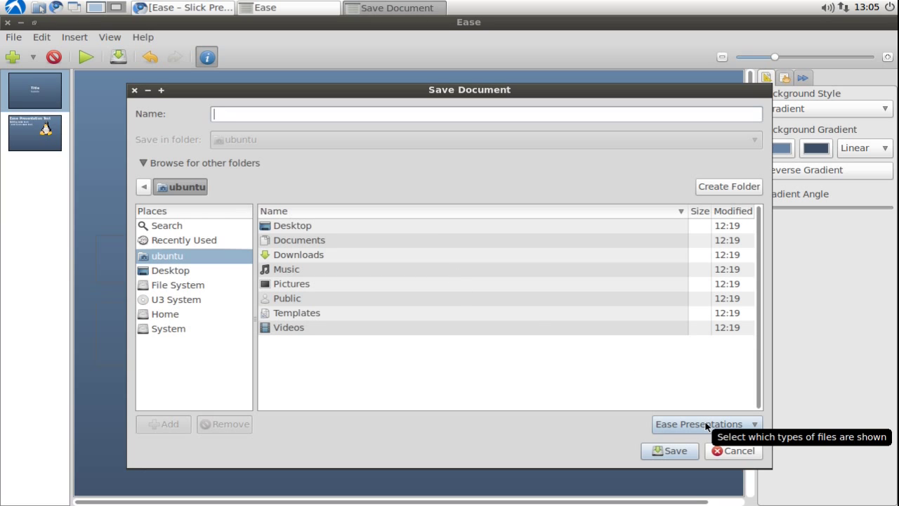
pyautogui.click(727, 454)
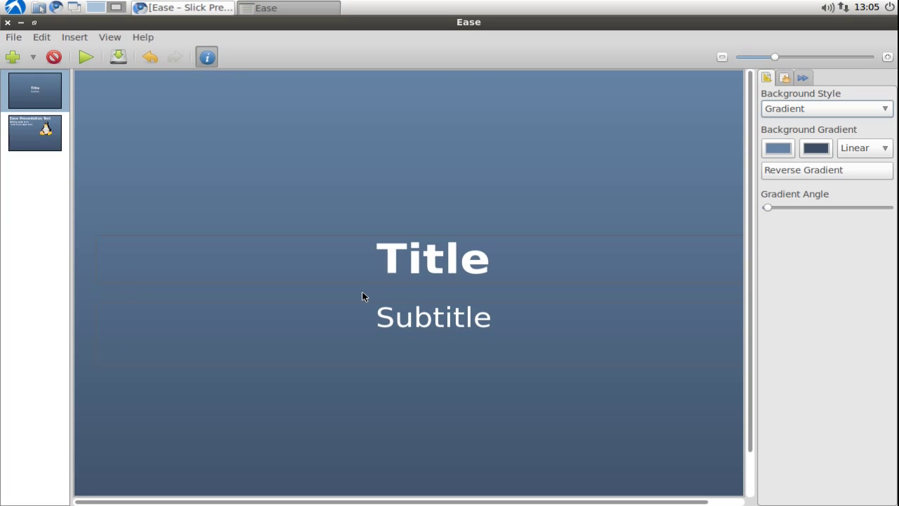
pyautogui.click(15, 39)
pyautogui.moveTo(64, 141)
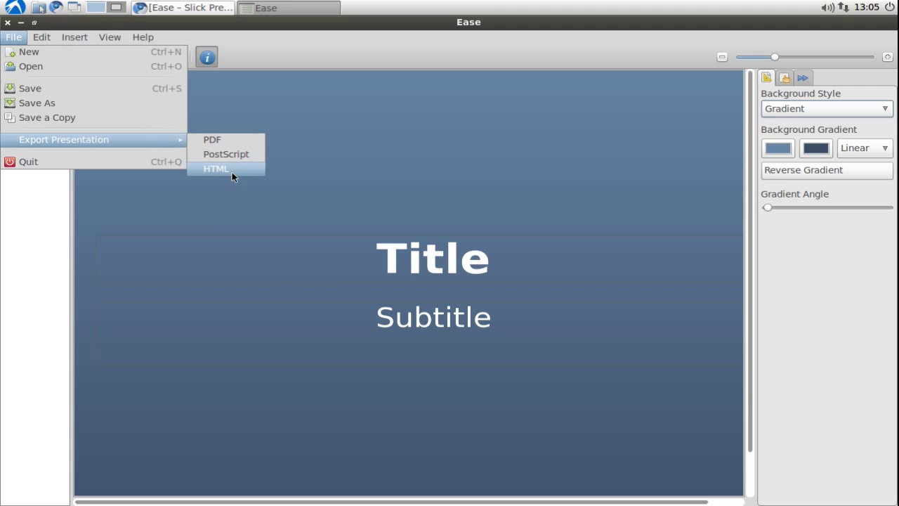
pyautogui.moveTo(45, 39)
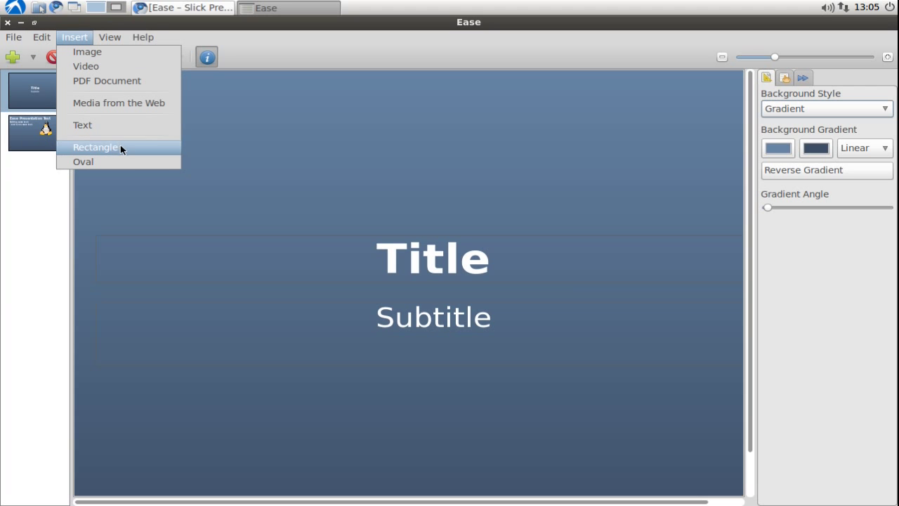
# Add a test oval to the title slide, move it, then delete it.
pyautogui.click(118, 164)
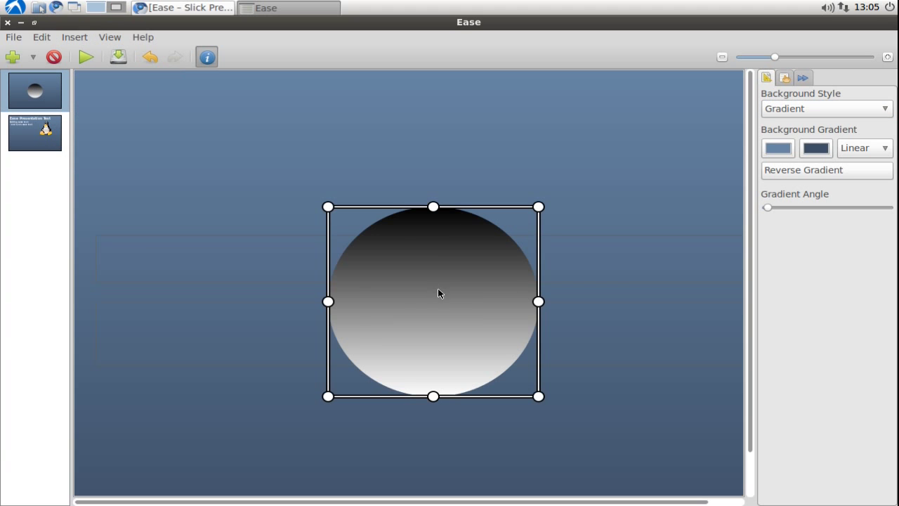
pyautogui.moveTo(438, 293); pyautogui.dragTo(288, 232)
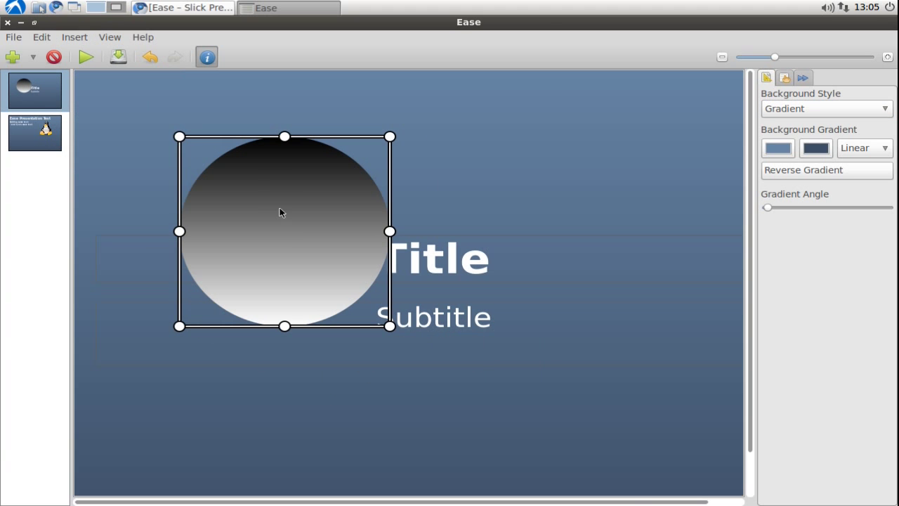
pyautogui.press('Delete')
# On the Ease Presentation Test slide, delete the dash before 'and even more text'.
pyautogui.click(42, 141)
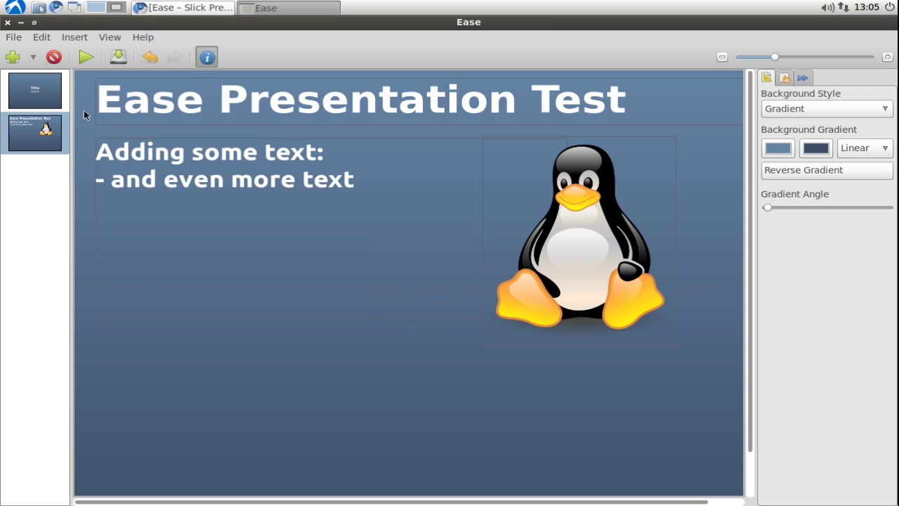
pyautogui.click(106, 179)
pyautogui.click(107, 180)
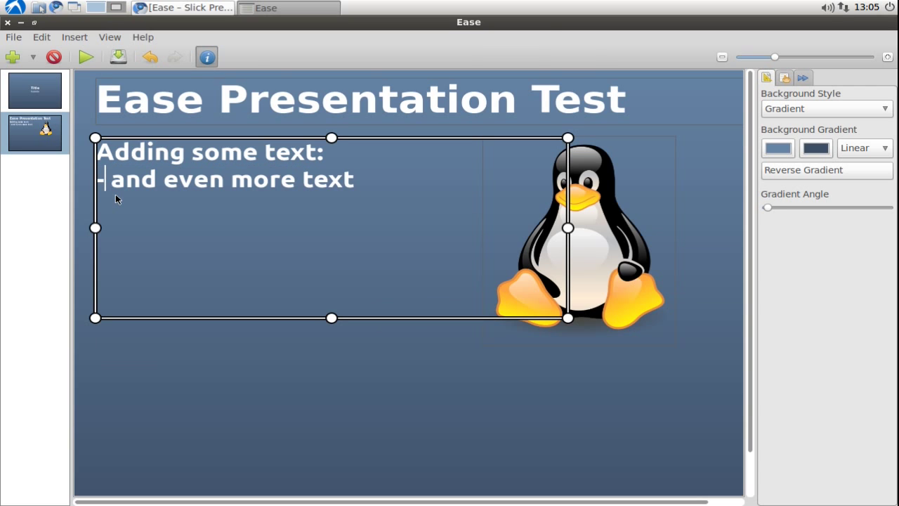
pyautogui.press('BackSpace')
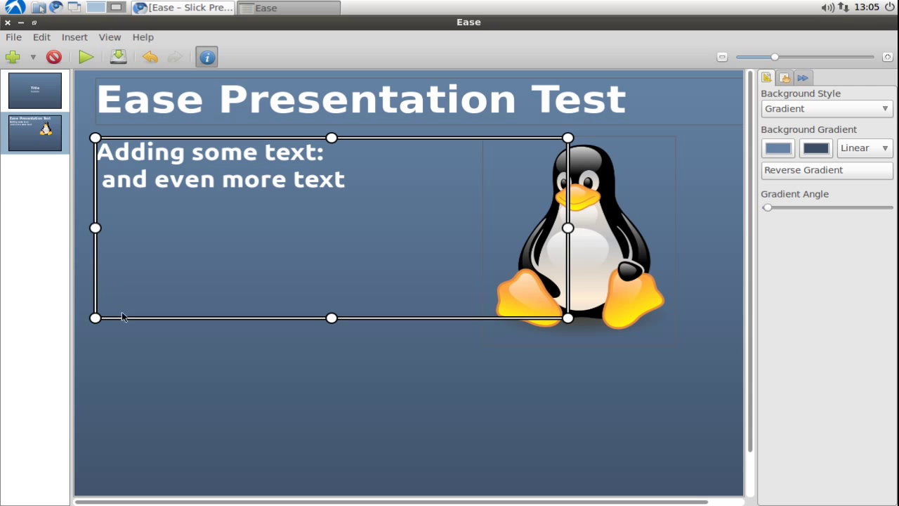
# Insert an oval and shrink it to bullet size before the second text line.
pyautogui.click(76, 37)
pyautogui.click(83, 161)
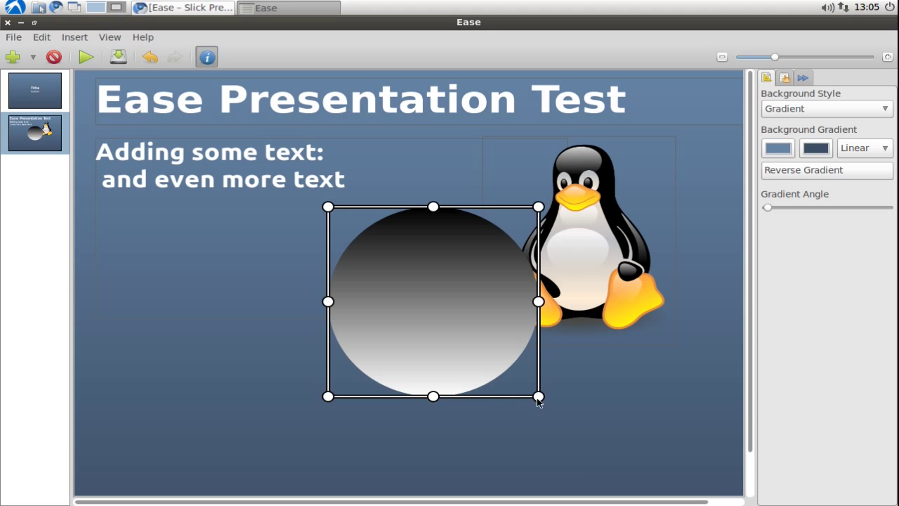
pyautogui.moveTo(539, 399); pyautogui.dragTo(93, 202)
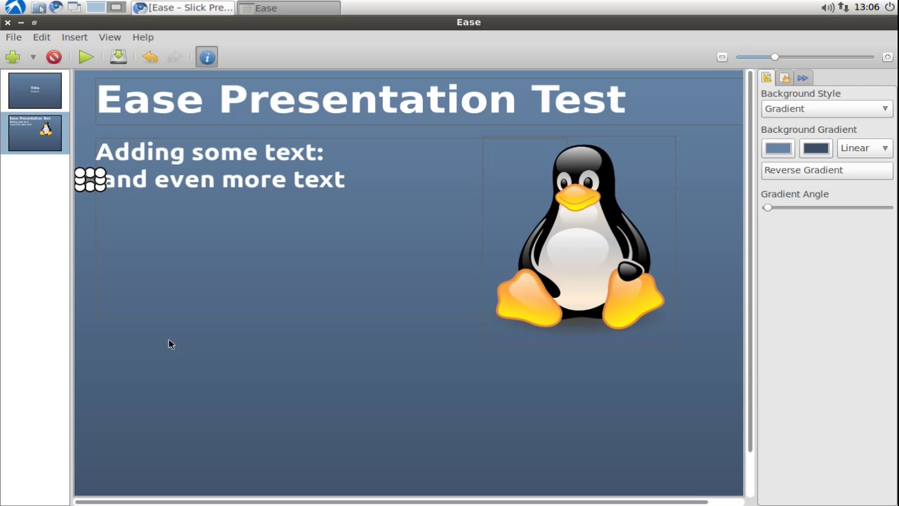
pyautogui.click(259, 277)
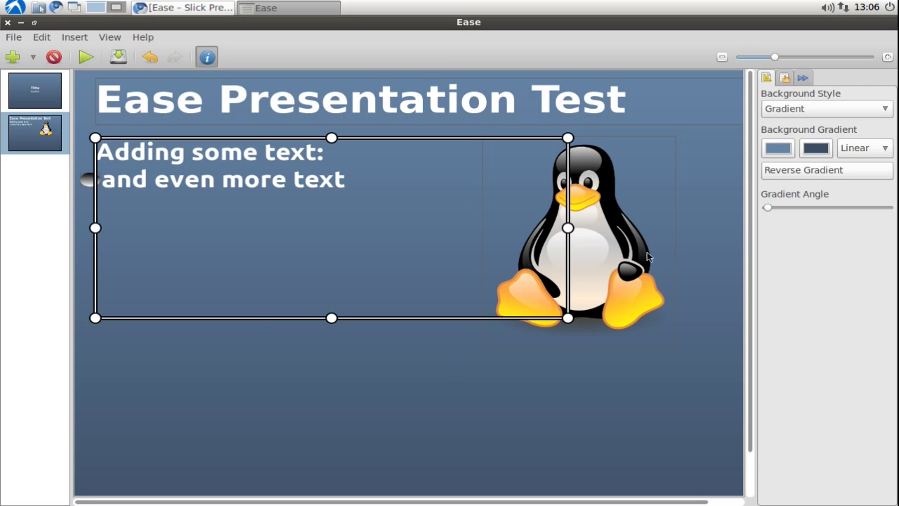
pyautogui.click(578, 332)
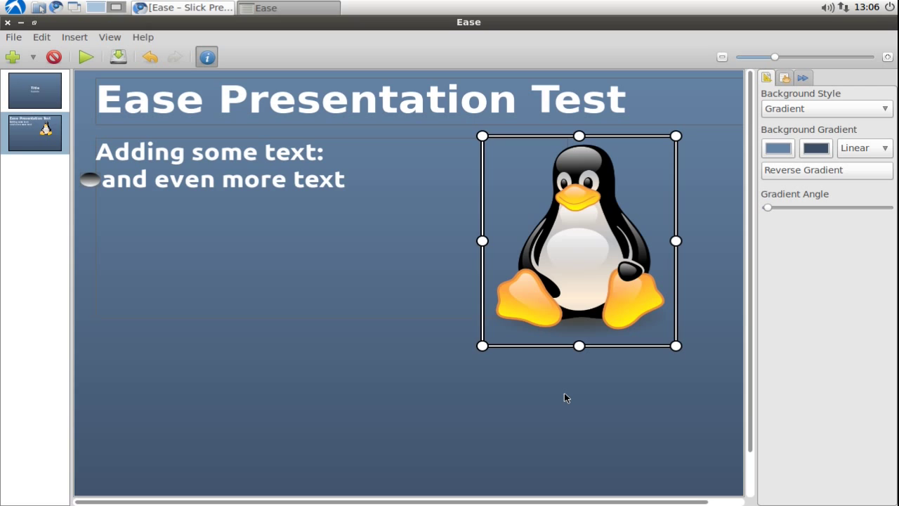